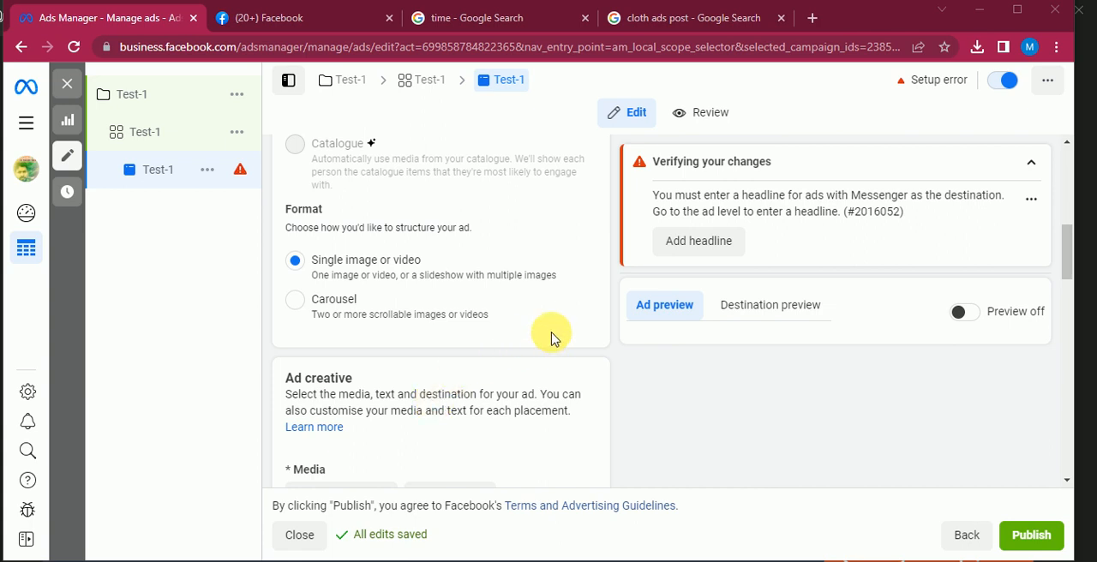
# Choose the page Ok as the Facebook Page identity of the Test-1 ad
pyautogui.scroll(3, 427, 370)
pyautogui.scroll(3, 428, 370)
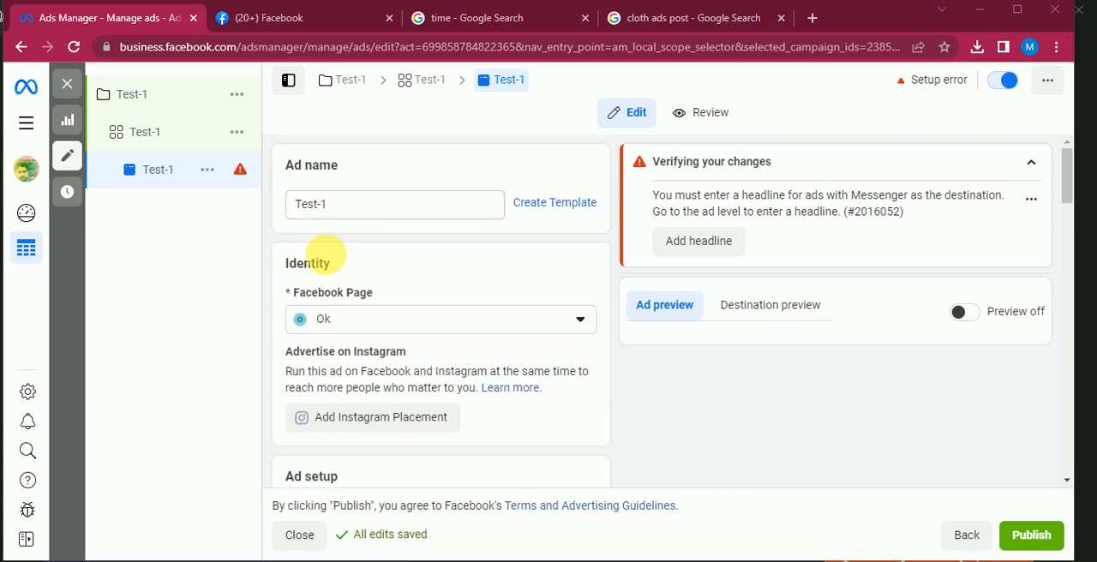
pyautogui.moveTo(360, 206); pyautogui.dragTo(260, 208)
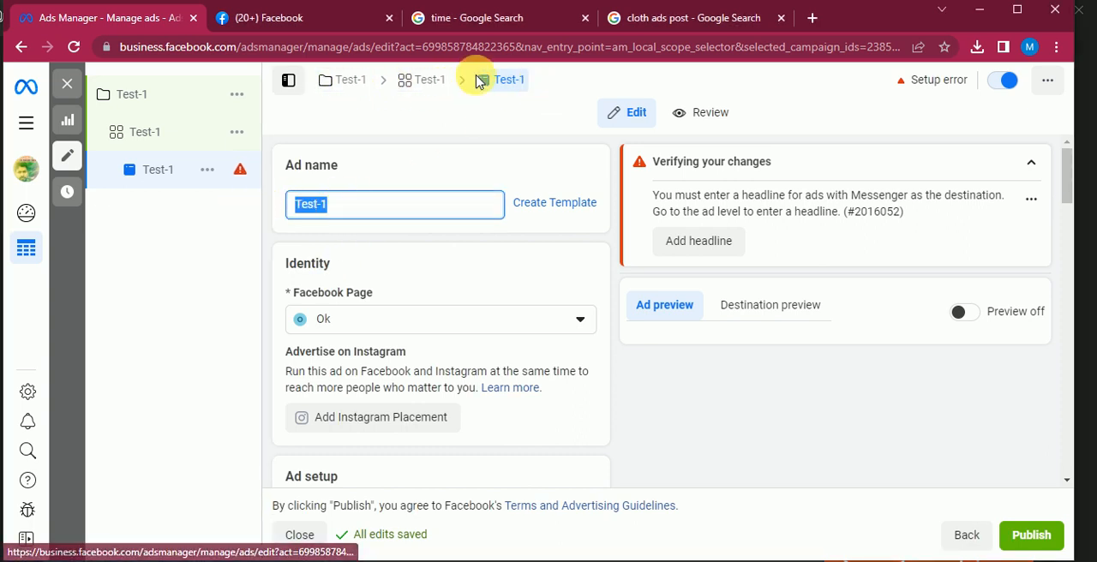
pyautogui.click(337, 205)
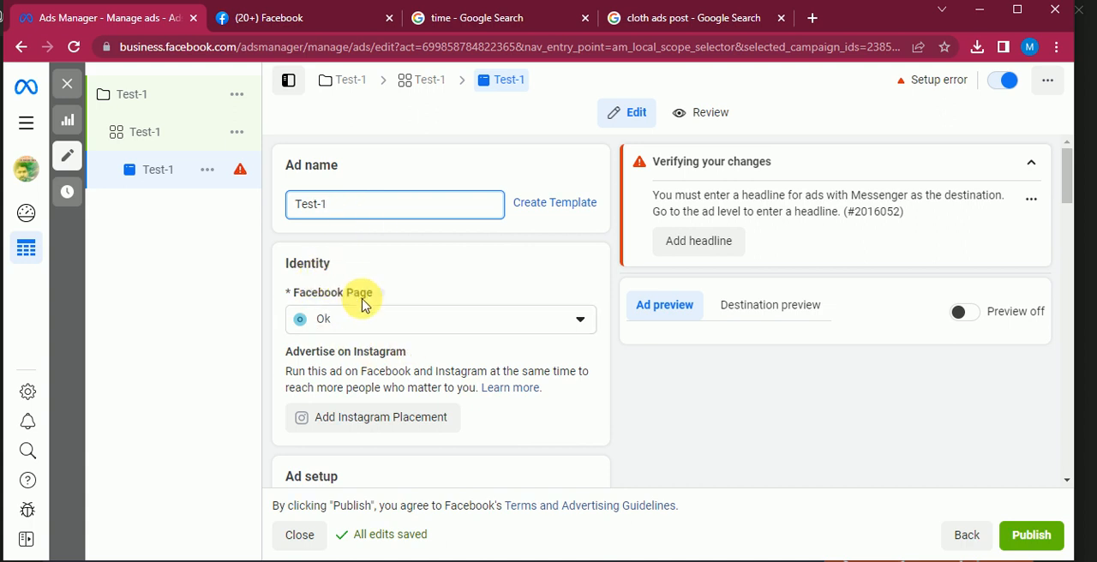
pyautogui.click(580, 320)
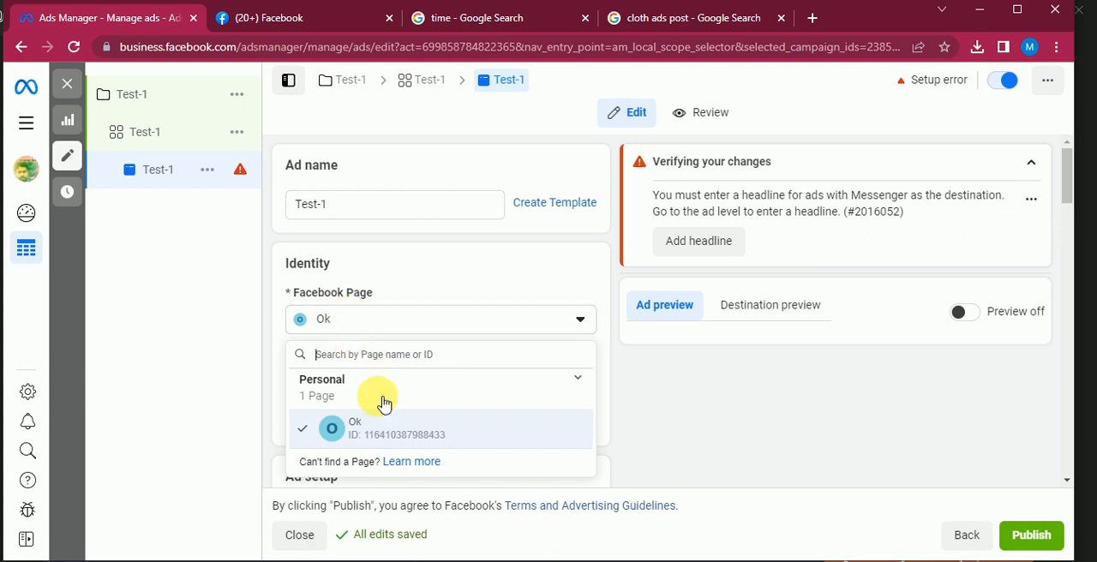
pyautogui.click(403, 437)
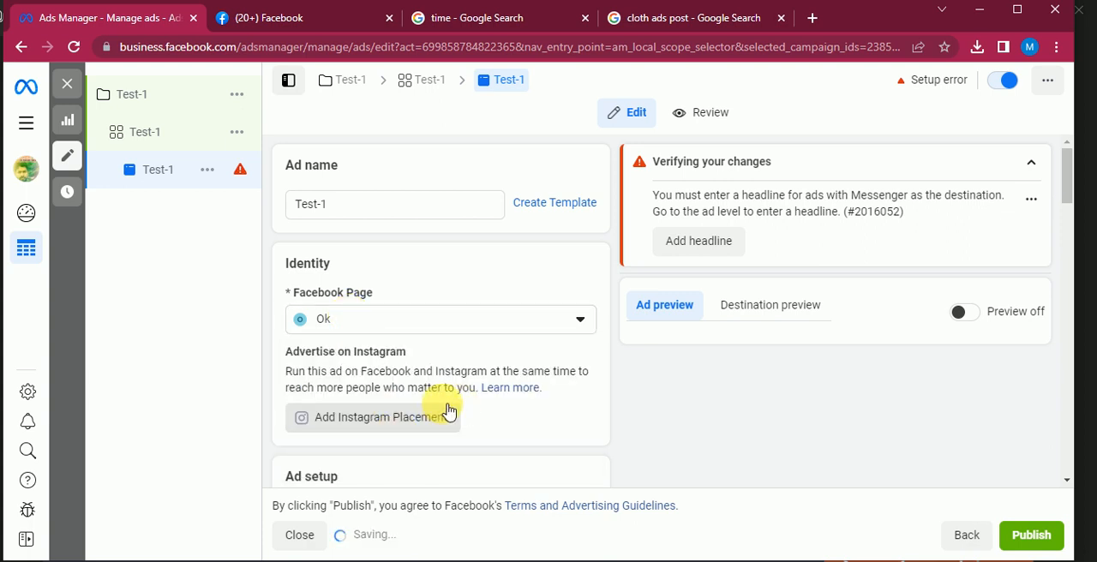
# Look over the available ad setup choices for the Test-1 ad without changing the current one
pyautogui.scroll(-2, 460, 400)
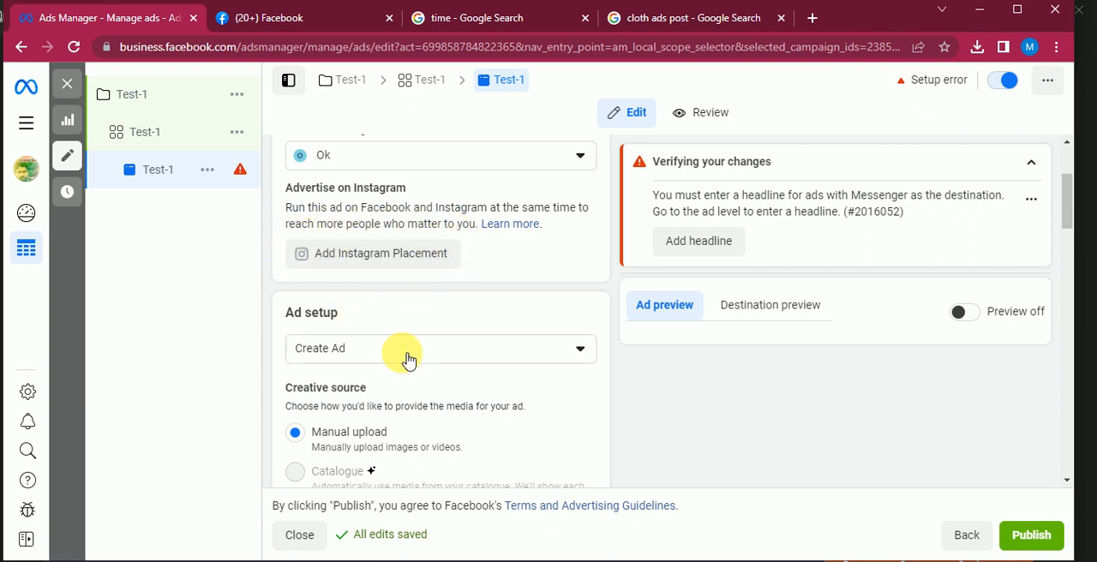
pyautogui.click(545, 360)
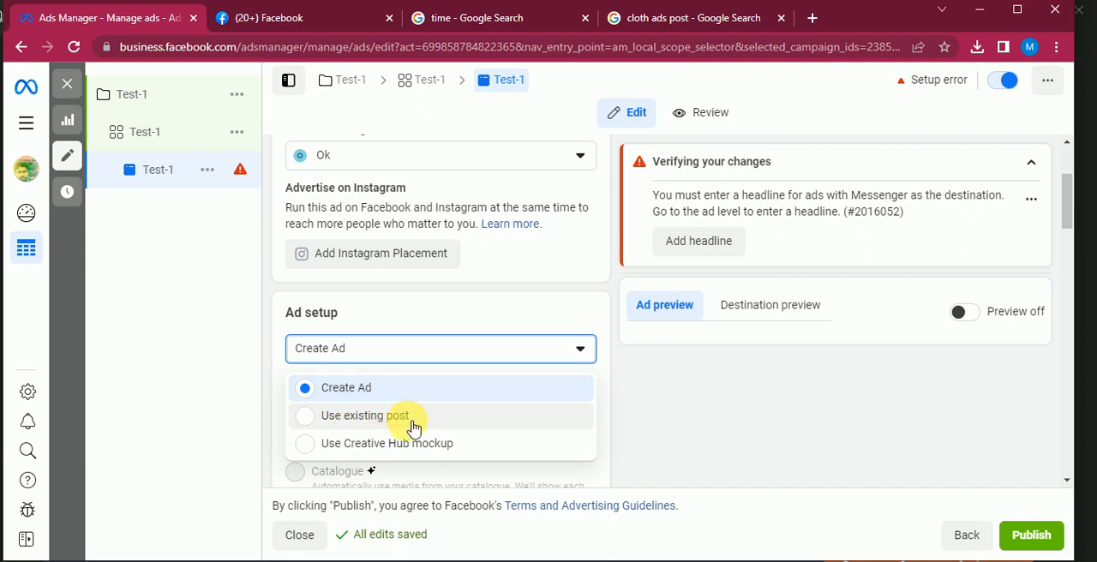
pyautogui.click(527, 307)
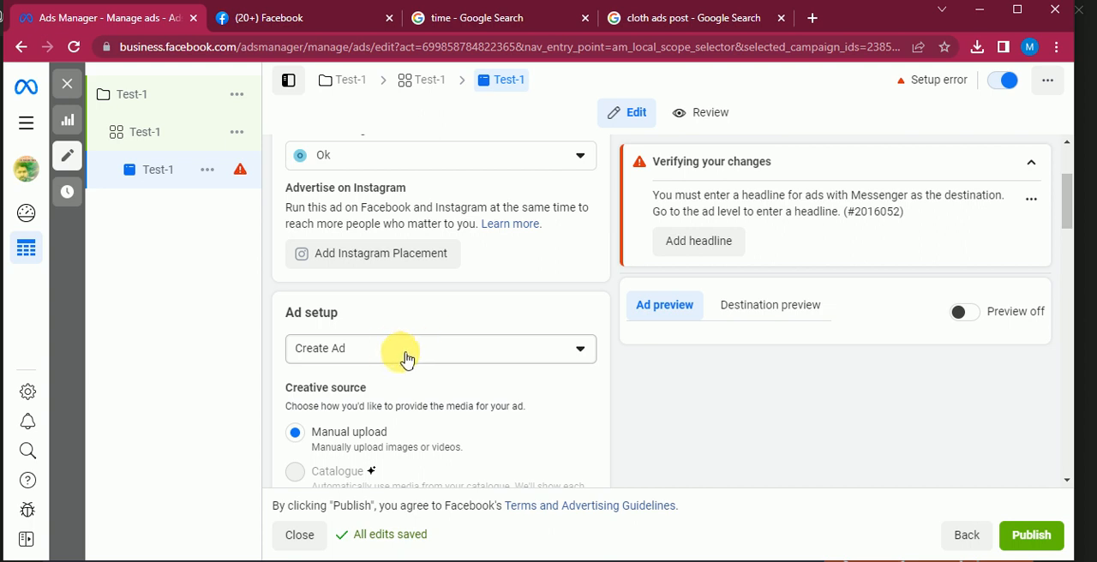
# Try the Carousel format for the ad, and return the selection to Single image or video
pyautogui.scroll(-1, 410, 347)
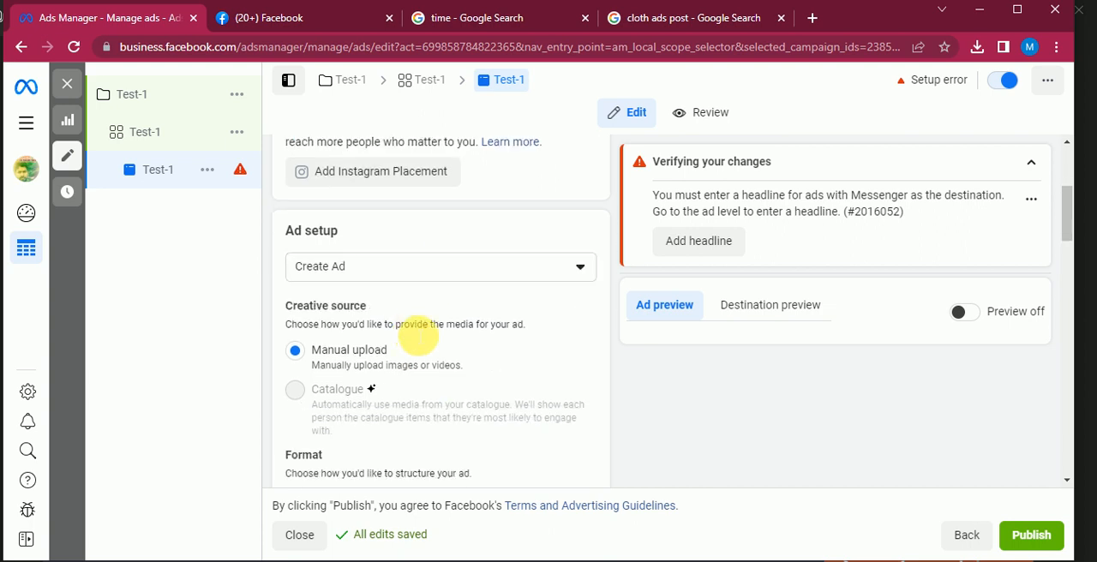
pyautogui.scroll(-1, 392, 345)
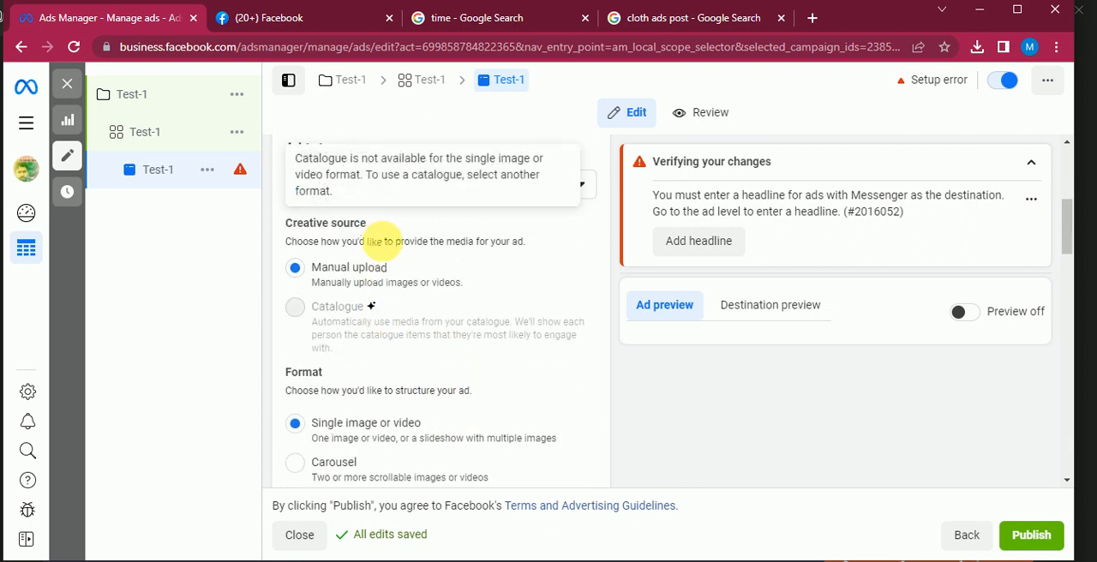
pyautogui.scroll(-1, 389, 293)
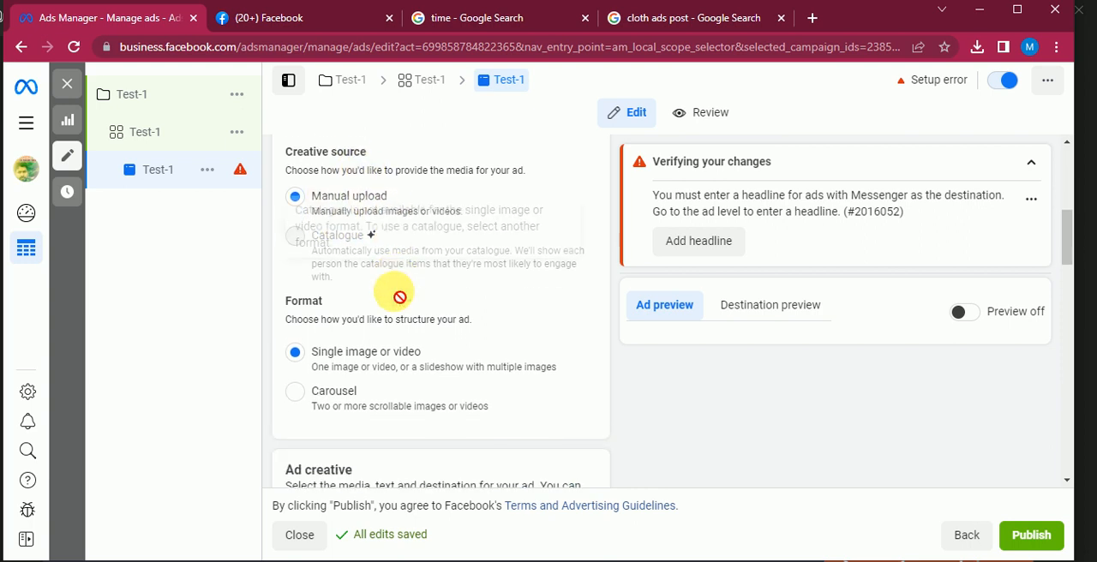
pyautogui.scroll(-1, 386, 314)
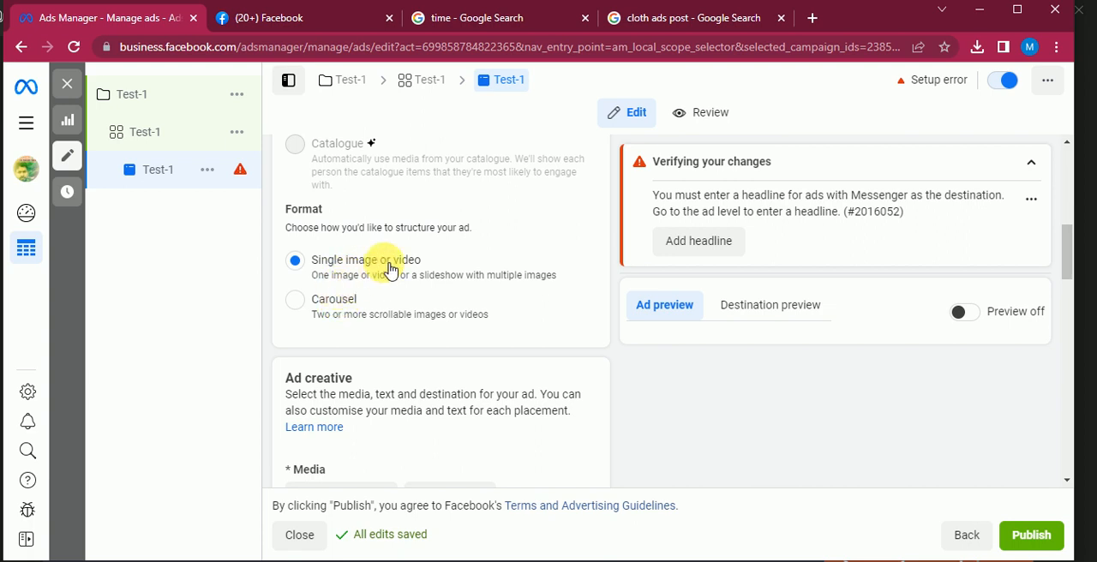
pyautogui.click(294, 300)
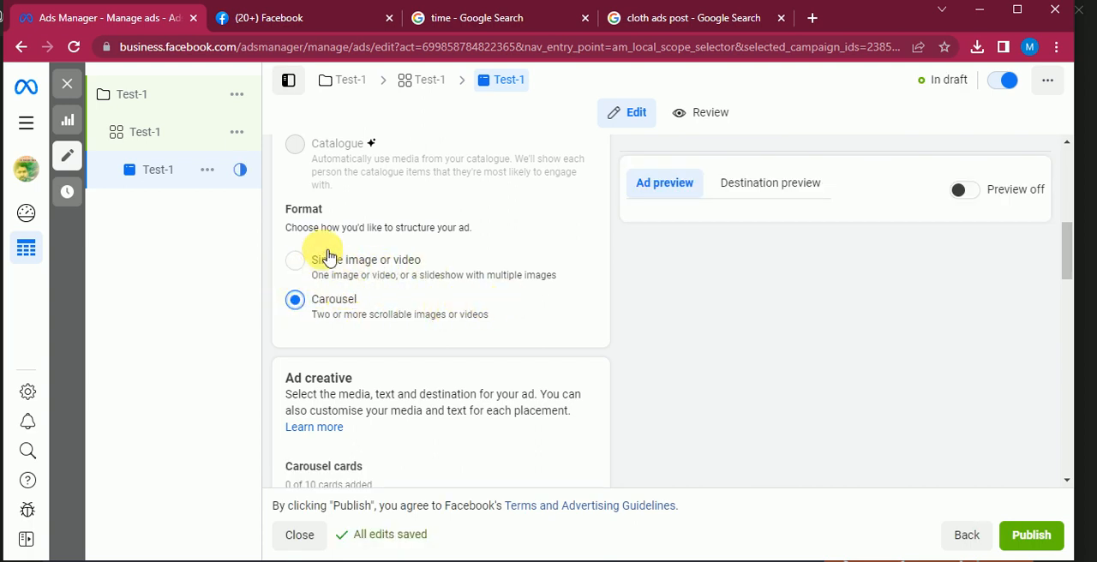
pyautogui.click(296, 262)
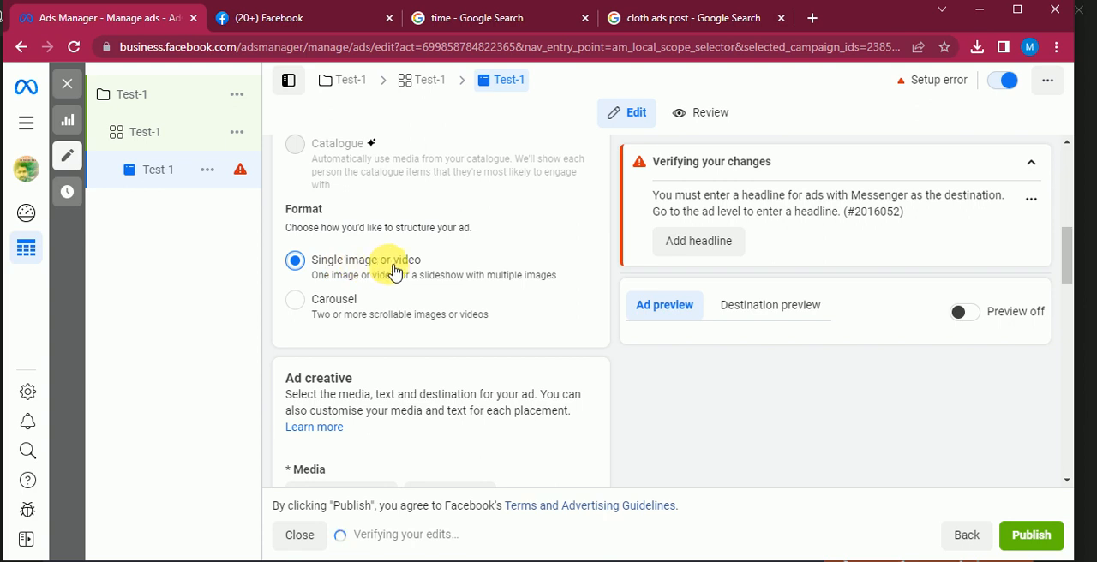
# Add the 1280 × 720 Digital Marketing image from the account images as the ad's media and proceed to cropping
pyautogui.scroll(-3, 394, 270)
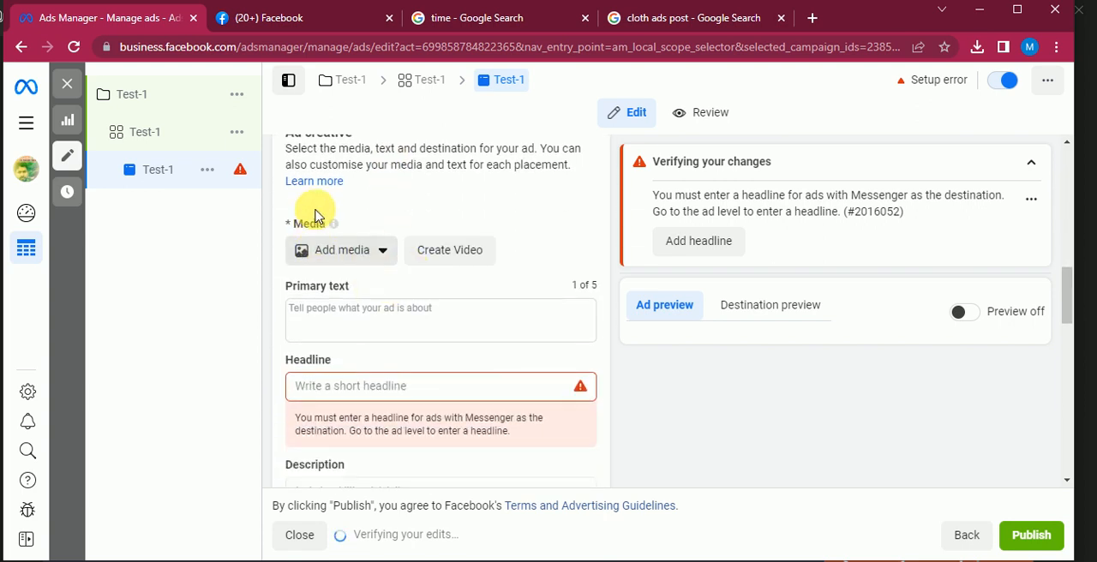
pyautogui.scroll(1, 311, 252)
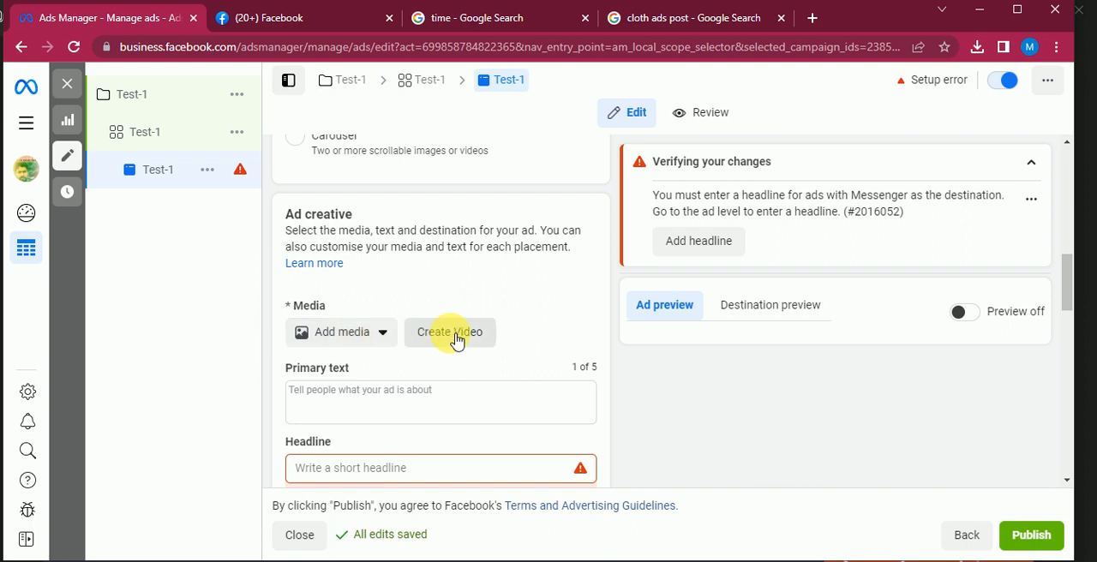
pyautogui.click(336, 332)
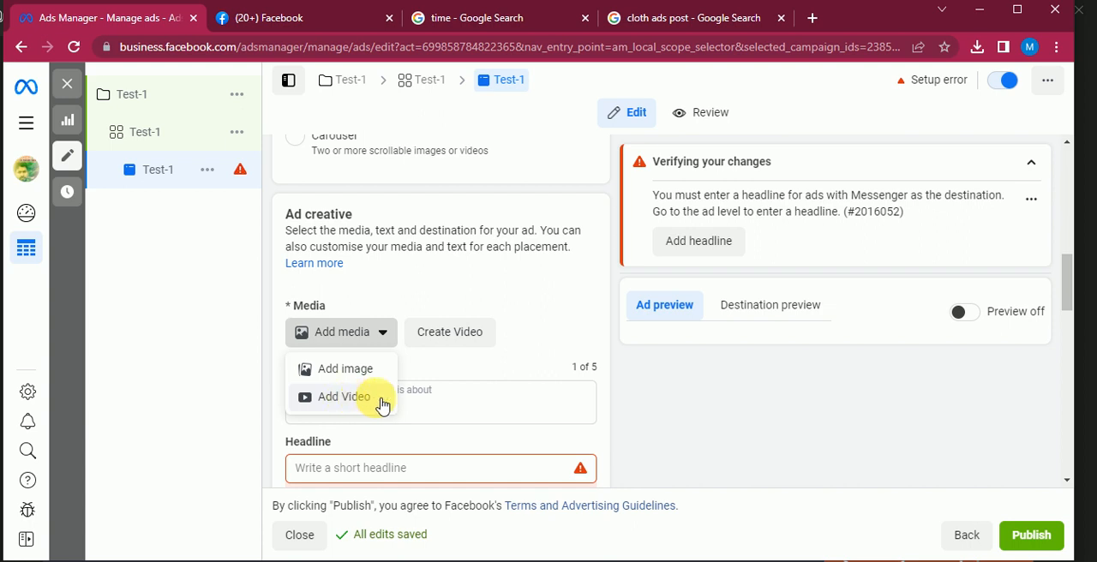
pyautogui.click(358, 373)
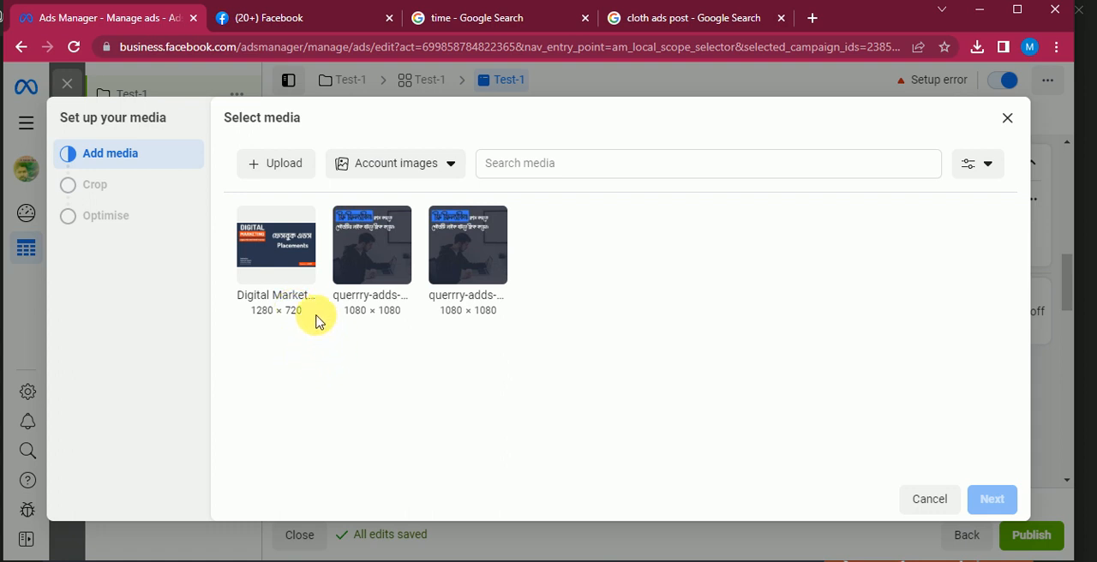
pyautogui.click(285, 255)
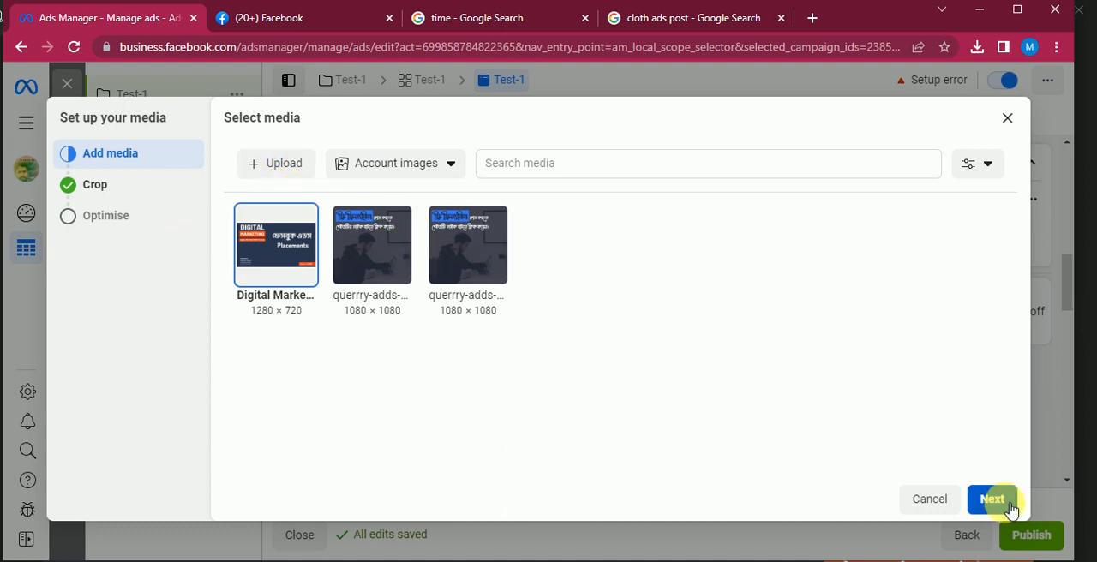
pyautogui.click(984, 500)
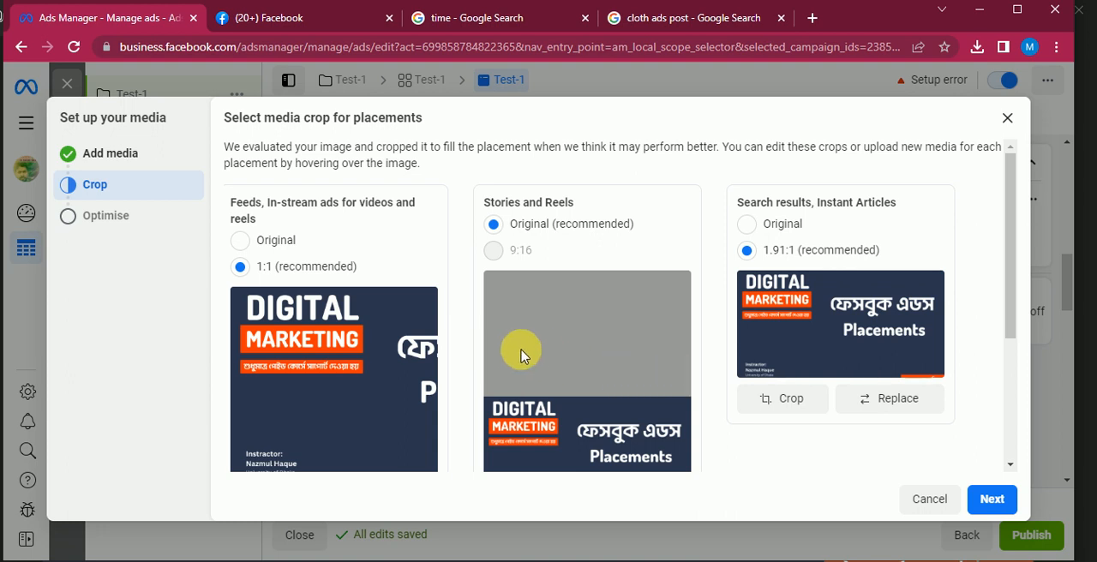
# Set the Original crop for the feeds and in-stream group and the search results group, and finish the media setup with enhancements allowed
pyautogui.scroll(-2, 506, 351)
pyautogui.scroll(2, 334, 320)
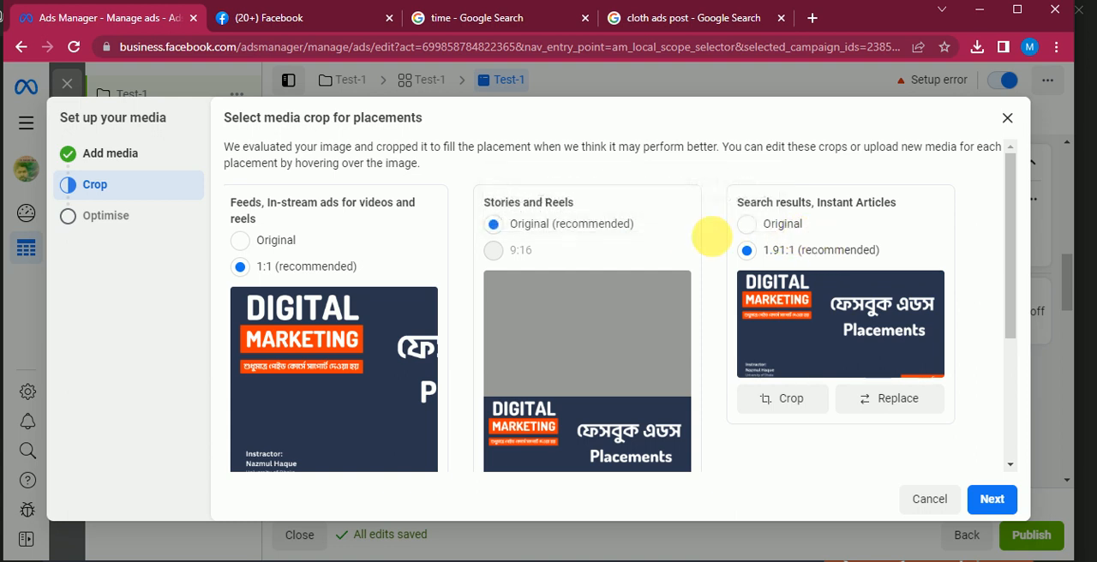
pyautogui.scroll(-3, 368, 354)
pyautogui.scroll(3, 421, 362)
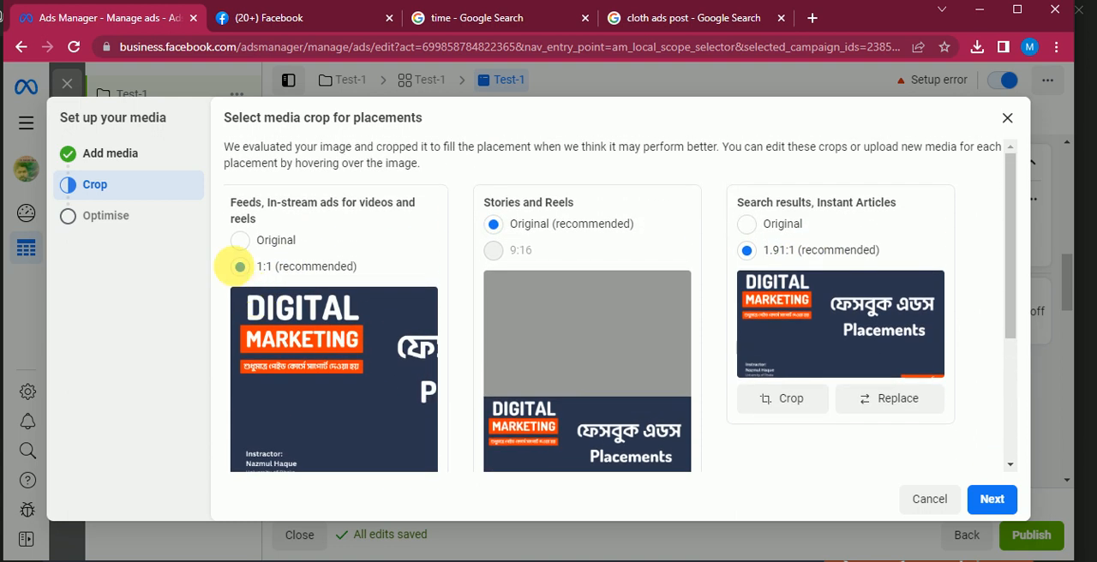
pyautogui.scroll(-2, 366, 331)
pyautogui.scroll(2, 314, 301)
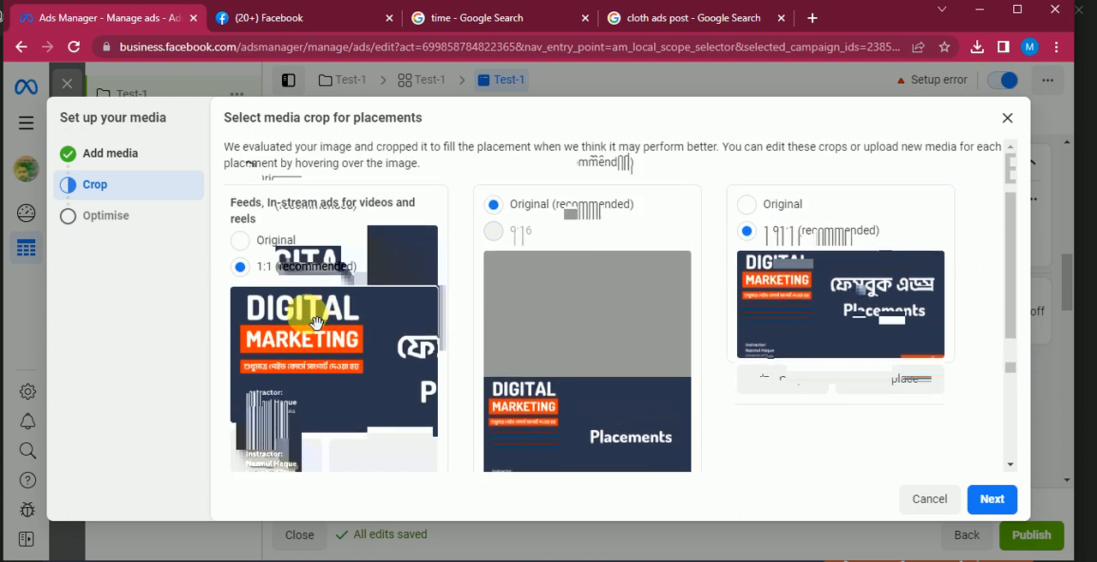
pyautogui.click(243, 242)
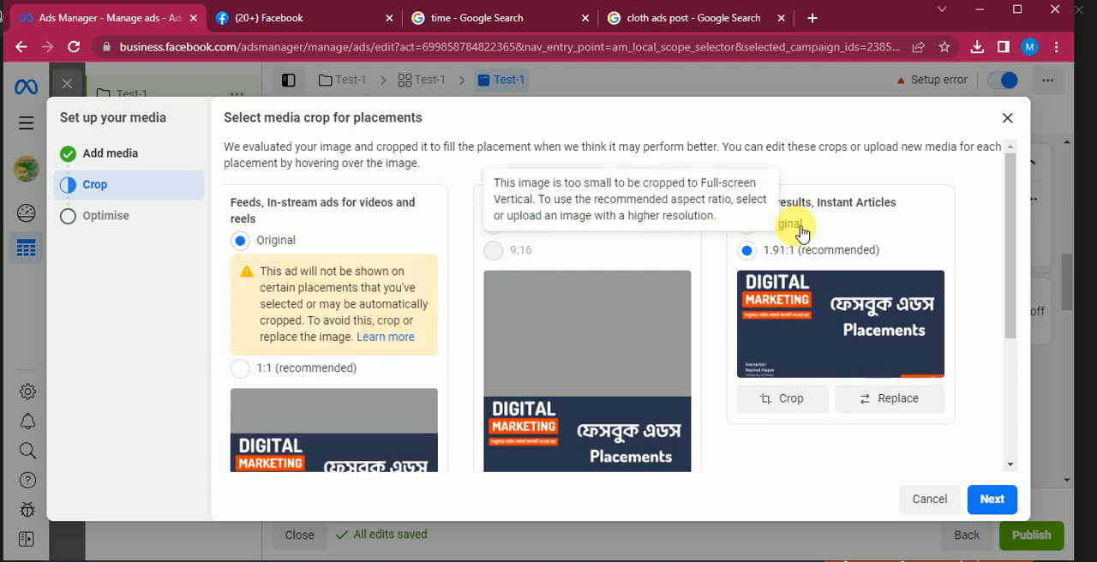
pyautogui.click(747, 224)
pyautogui.scroll(-3, 392, 333)
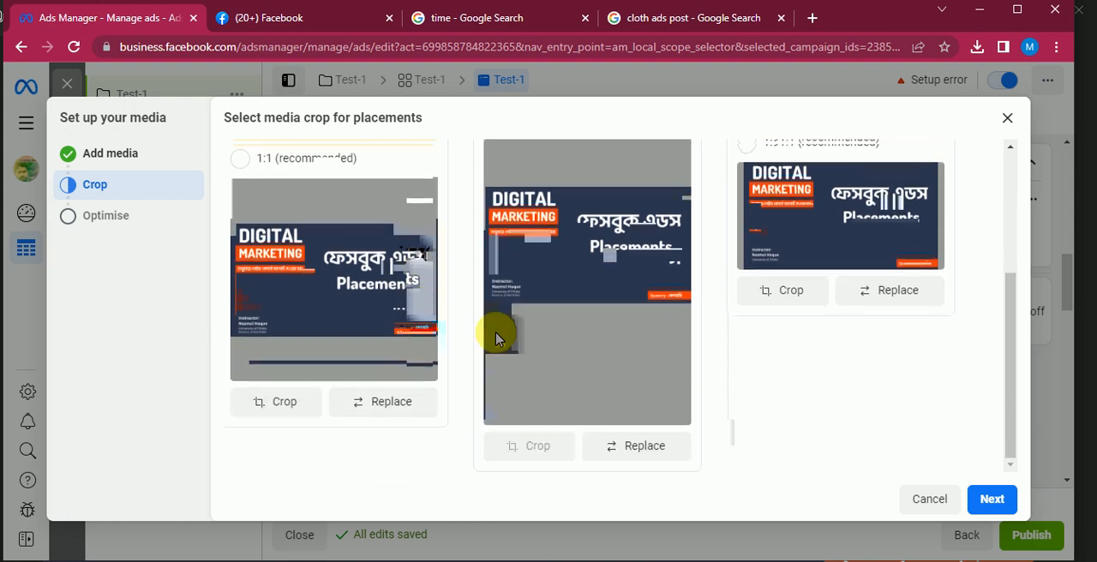
pyautogui.click(991, 500)
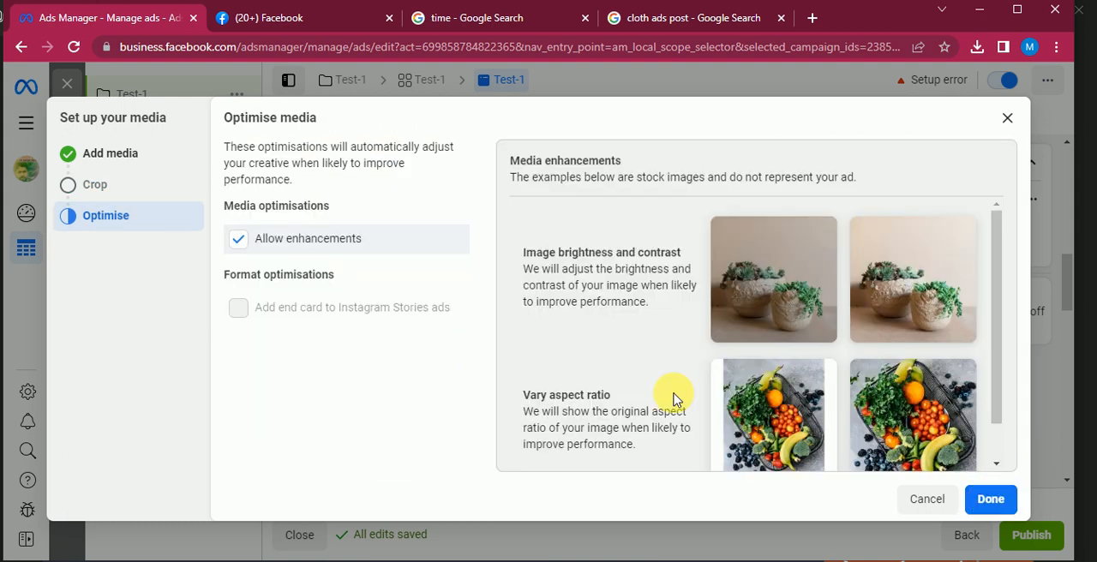
pyautogui.click(991, 498)
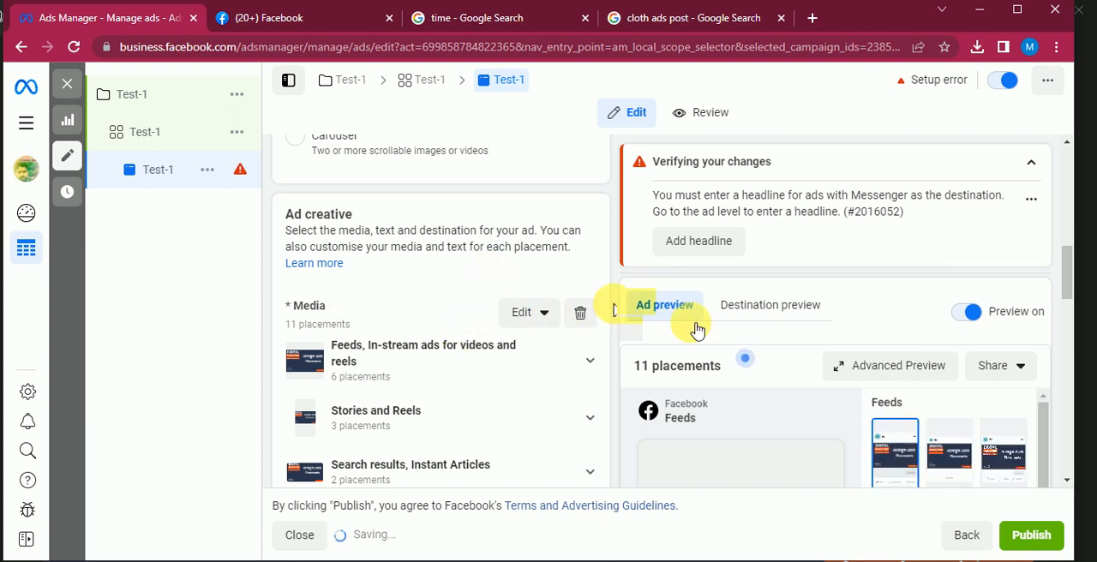
# Close the placement editing tip that covers the ad preview
pyautogui.scroll(-5, 524, 364)
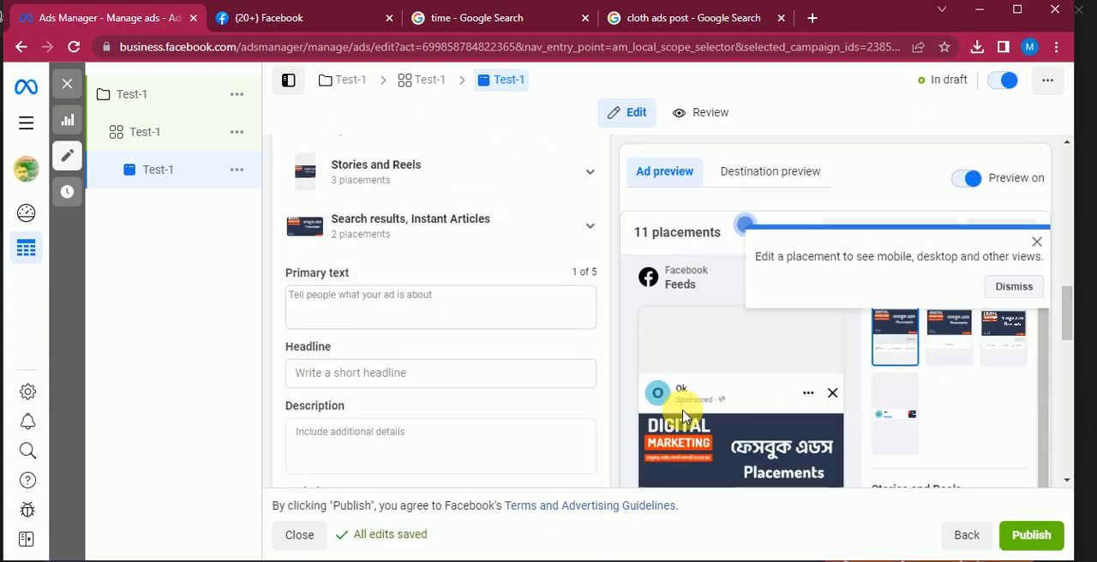
pyautogui.scroll(10, 699, 393)
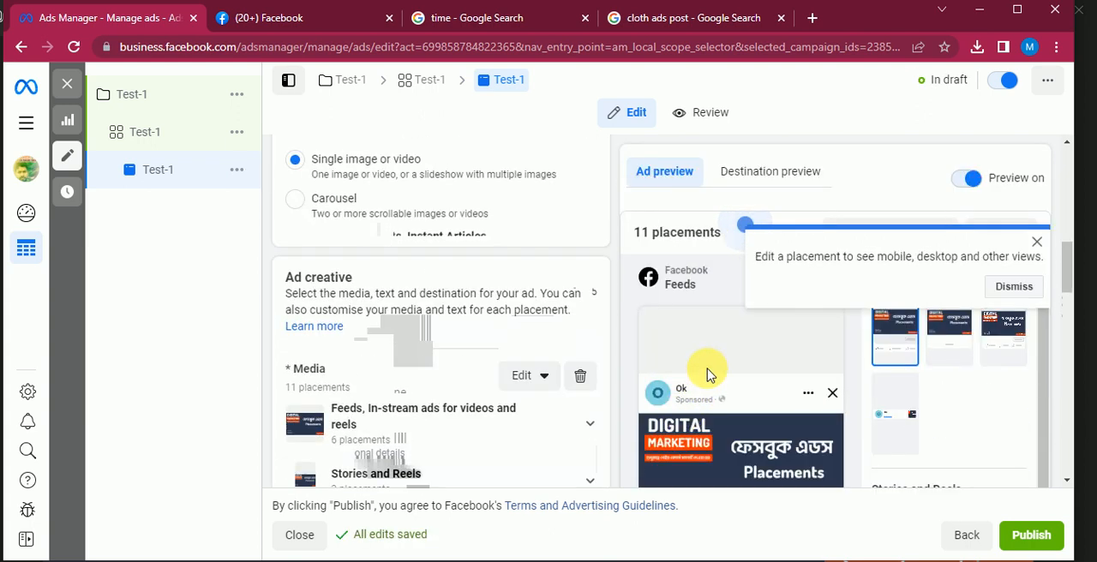
pyautogui.scroll(3, 586, 364)
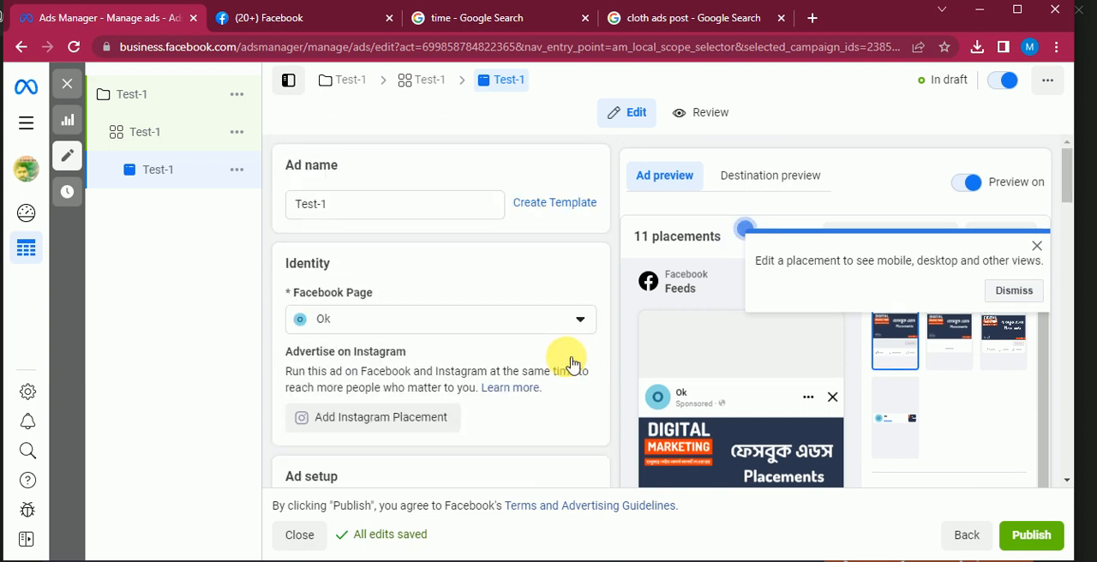
pyautogui.click(1037, 248)
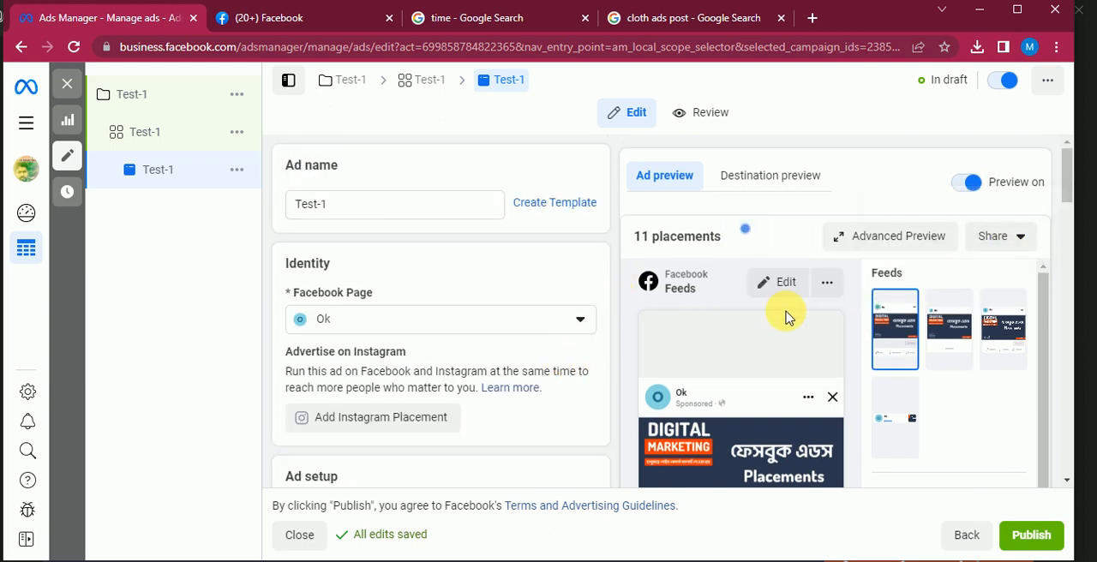
# Examine the ad preview thumbnails for the feeds, stories and reels, in-stream and search placements
pyautogui.scroll(-1, 773, 337)
pyautogui.scroll(-2, 774, 337)
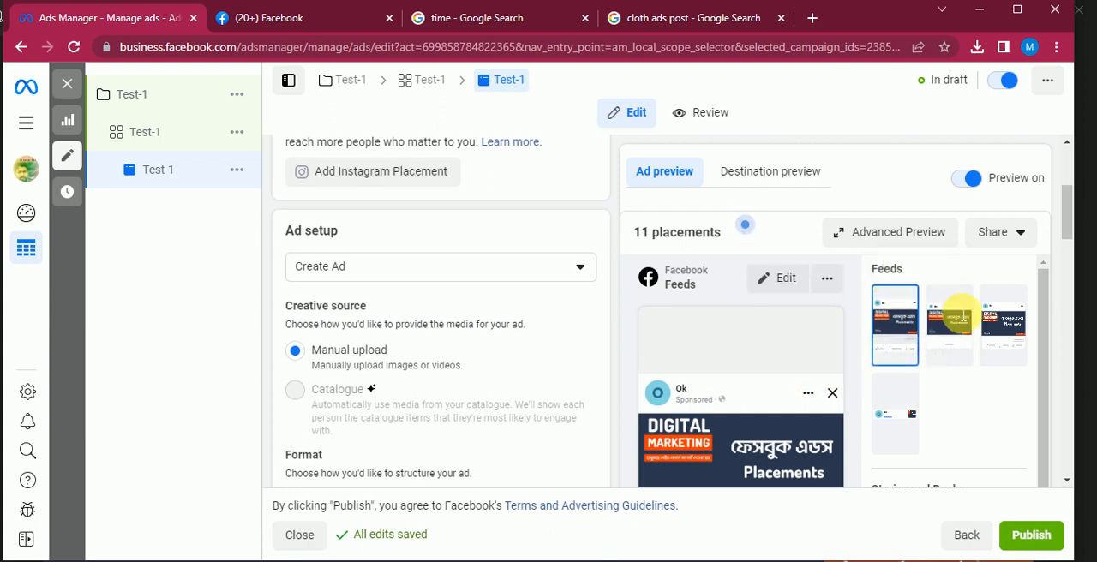
pyautogui.scroll(-3, 895, 393)
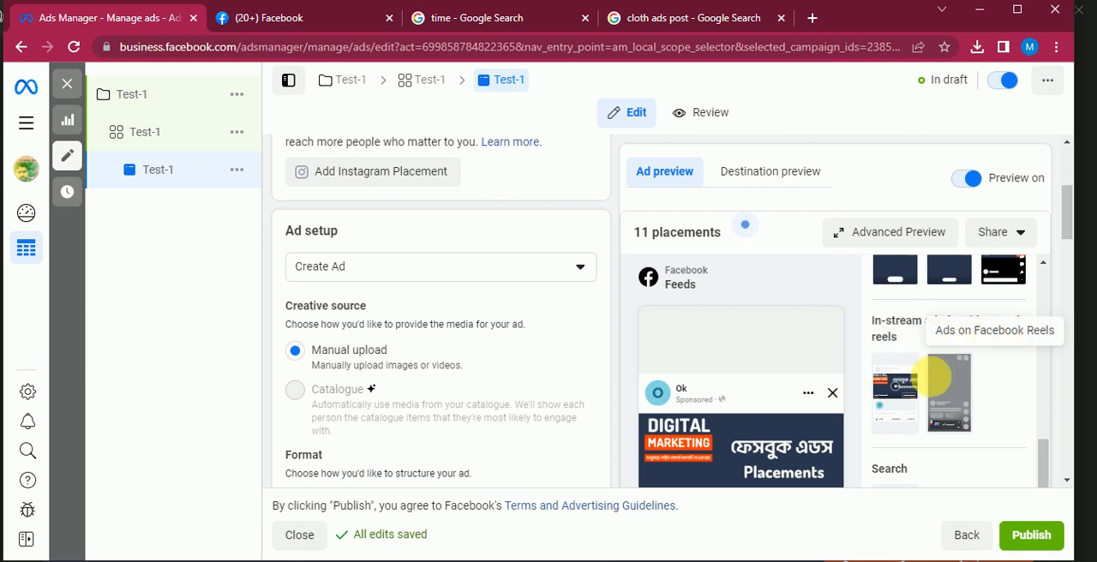
pyautogui.scroll(2, 930, 373)
pyautogui.scroll(1, 931, 418)
pyautogui.scroll(-1, 934, 411)
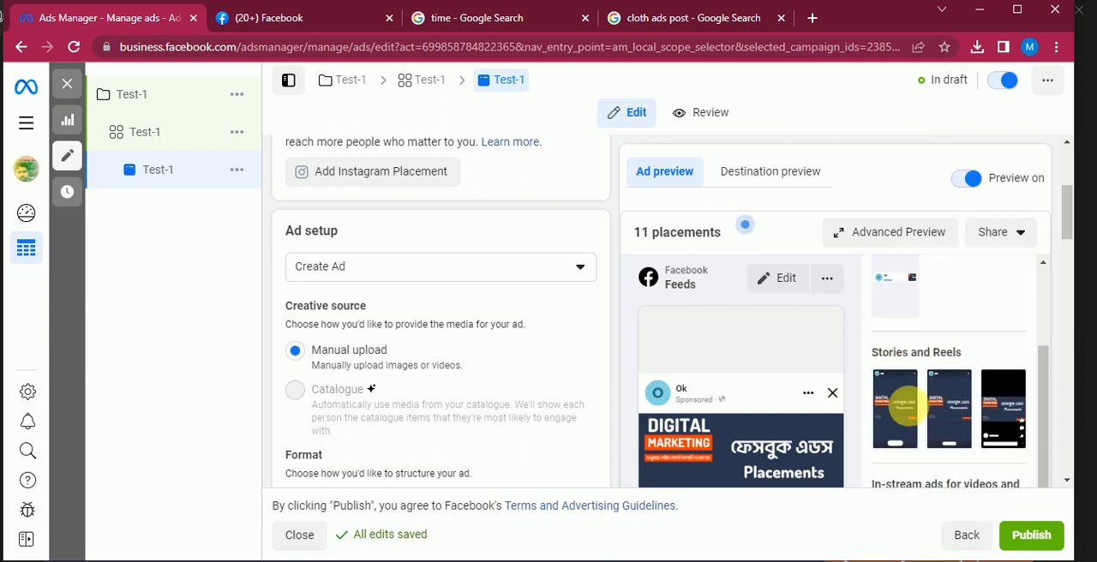
pyautogui.scroll(-2, 480, 360)
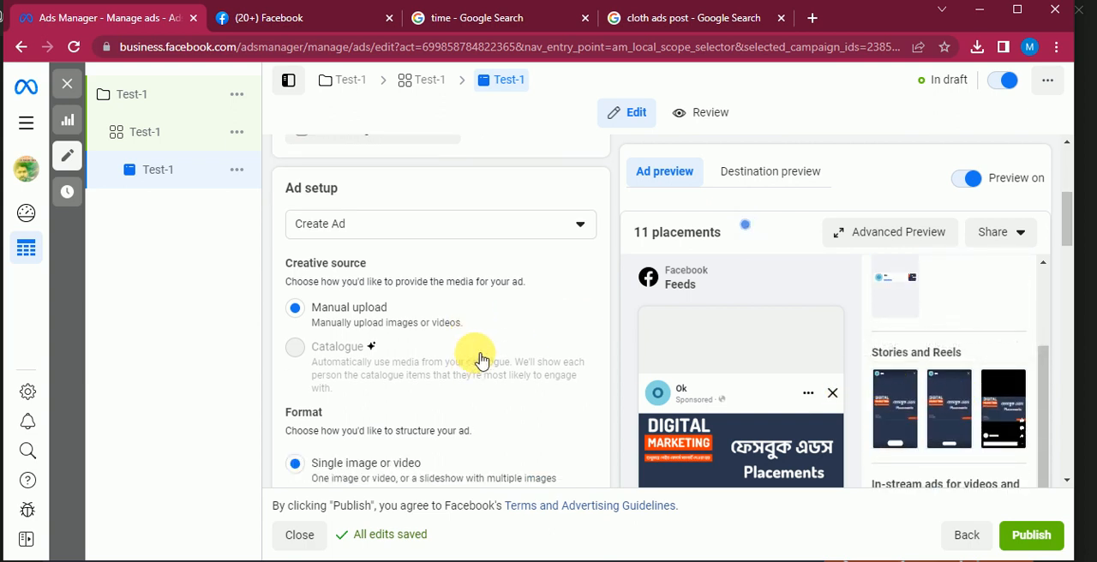
# Look over the ad's Facebook Page identity, creative source and format settings
pyautogui.scroll(2, 472, 334)
pyautogui.scroll(3, 471, 332)
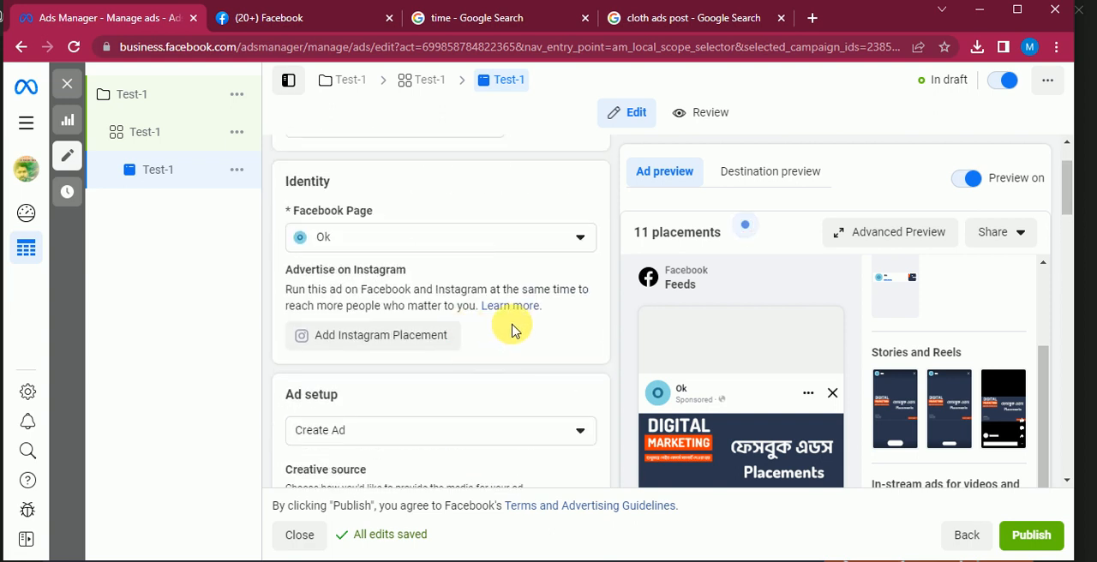
pyautogui.scroll(-2, 506, 329)
pyautogui.scroll(3, 455, 330)
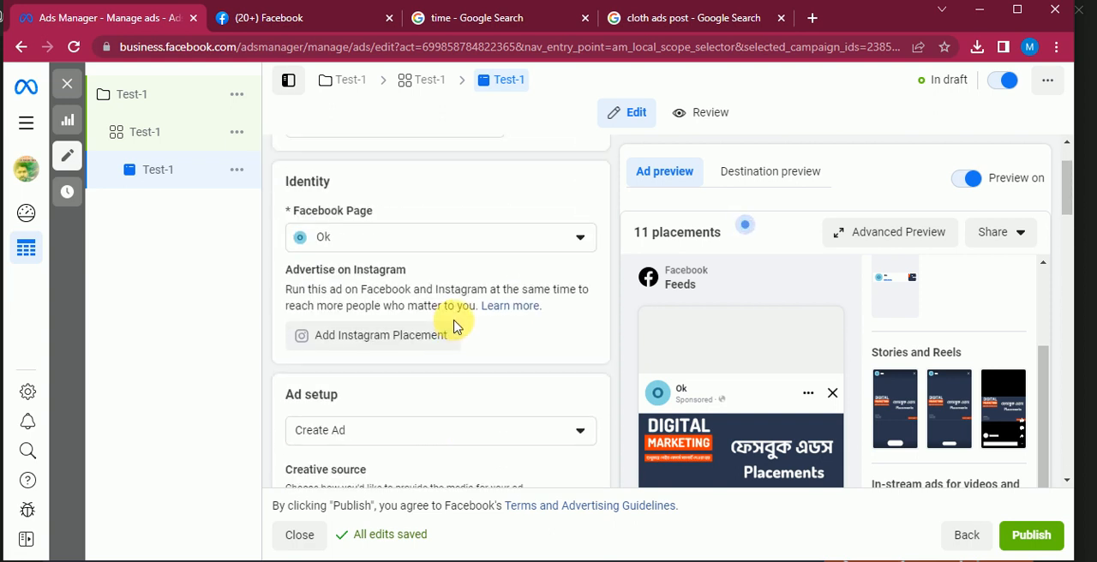
pyautogui.scroll(-1, 515, 356)
pyautogui.scroll(-5, 500, 364)
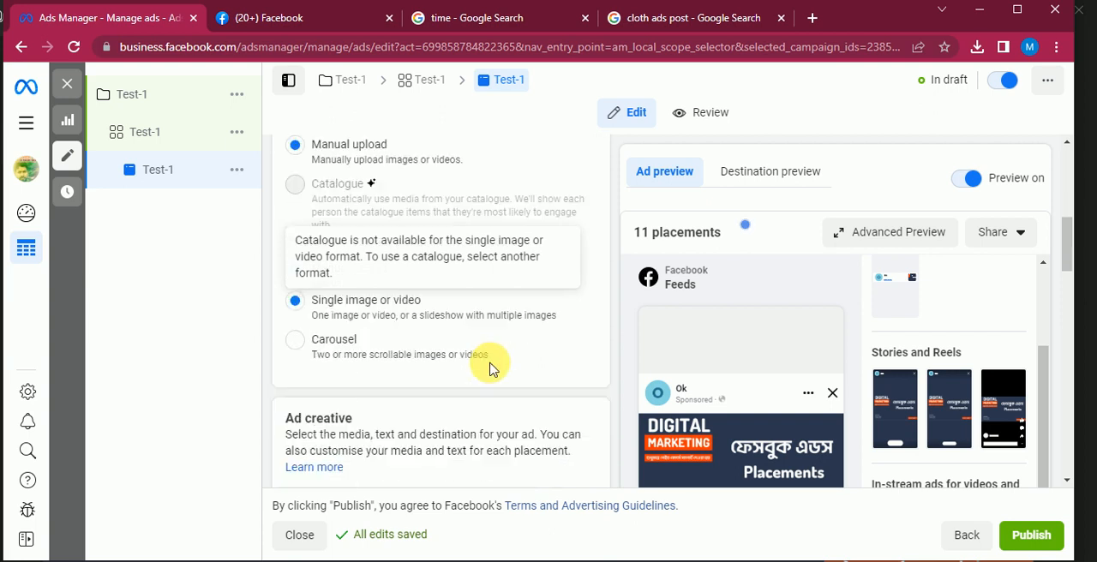
# Write the ad's primary text as "50% Discount for all cloths. Please click on the link to get the offer."
pyautogui.scroll(-4, 489, 375)
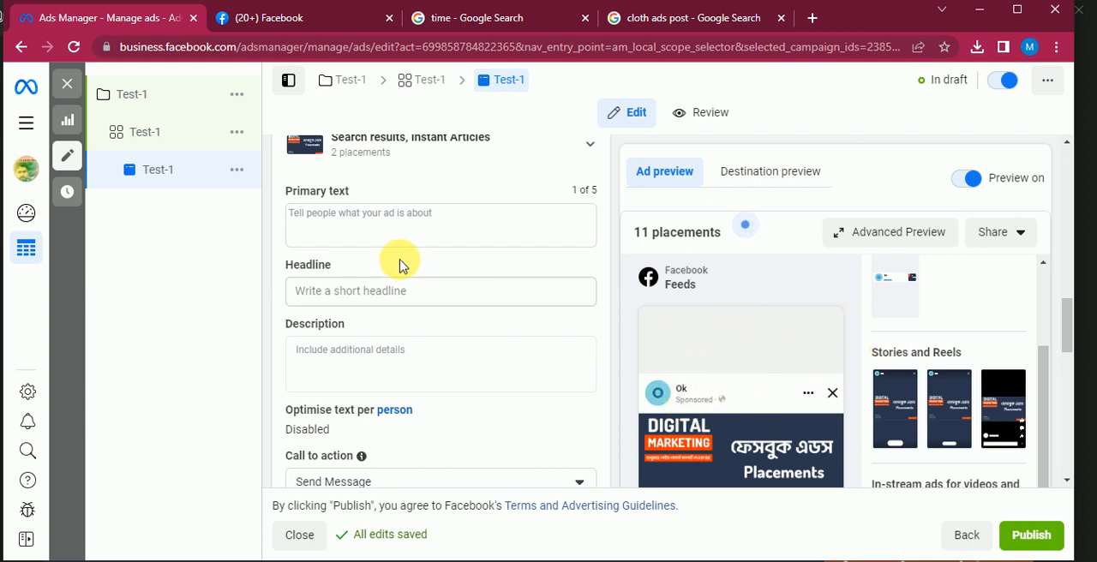
pyautogui.scroll(1, 406, 291)
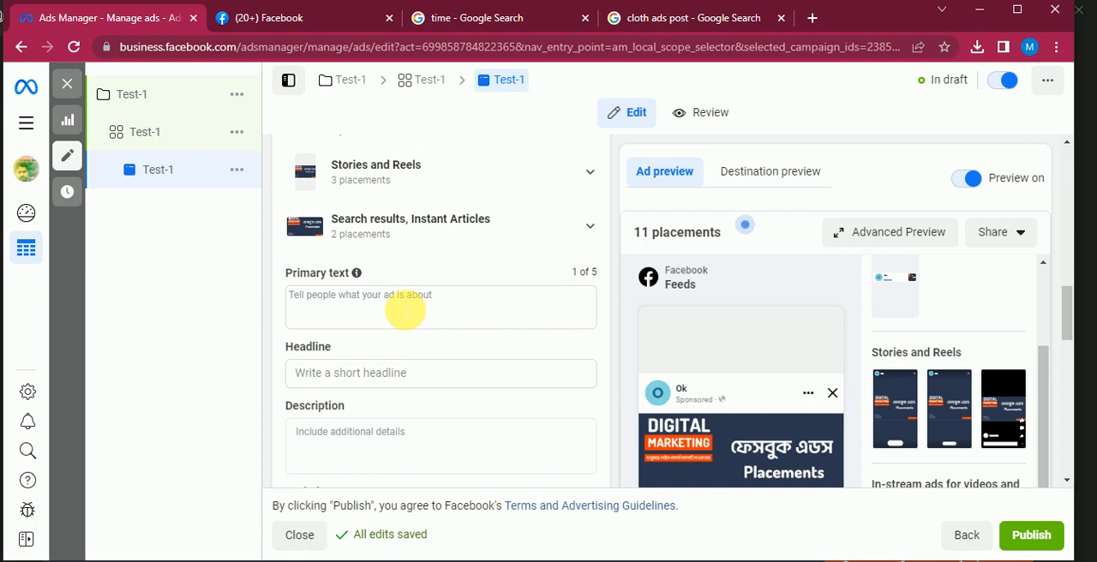
pyautogui.click(405, 311)
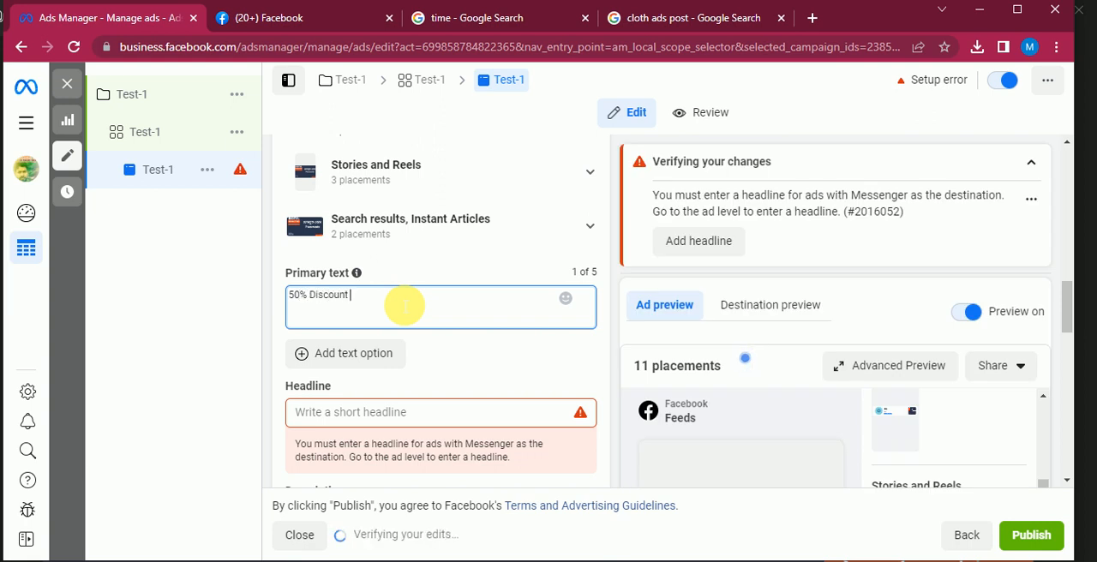
pyautogui.write('all')
pyautogui.write('cloths. Please')
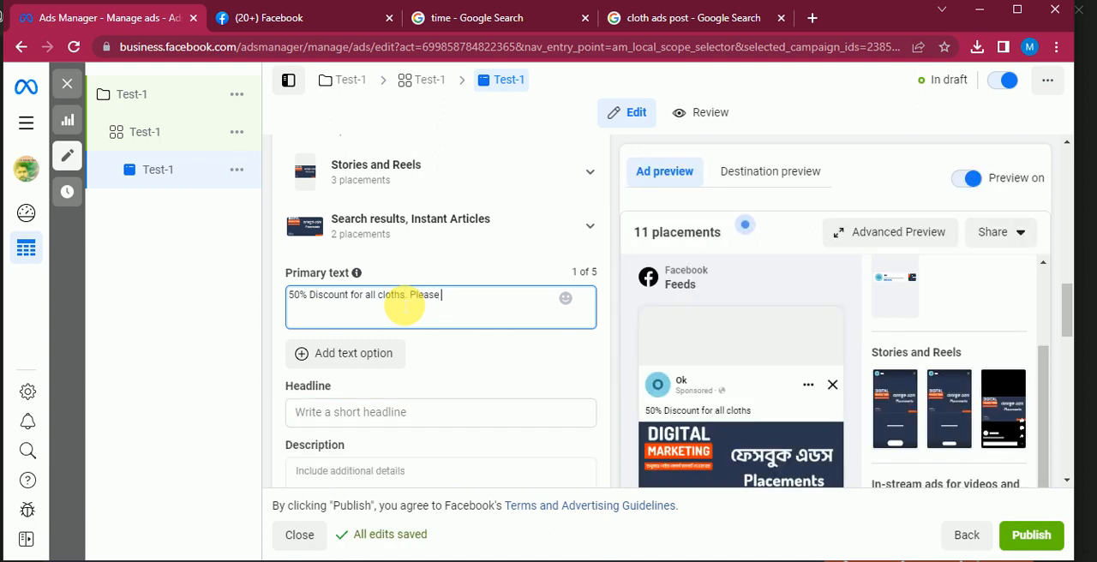
pyautogui.write(' go')
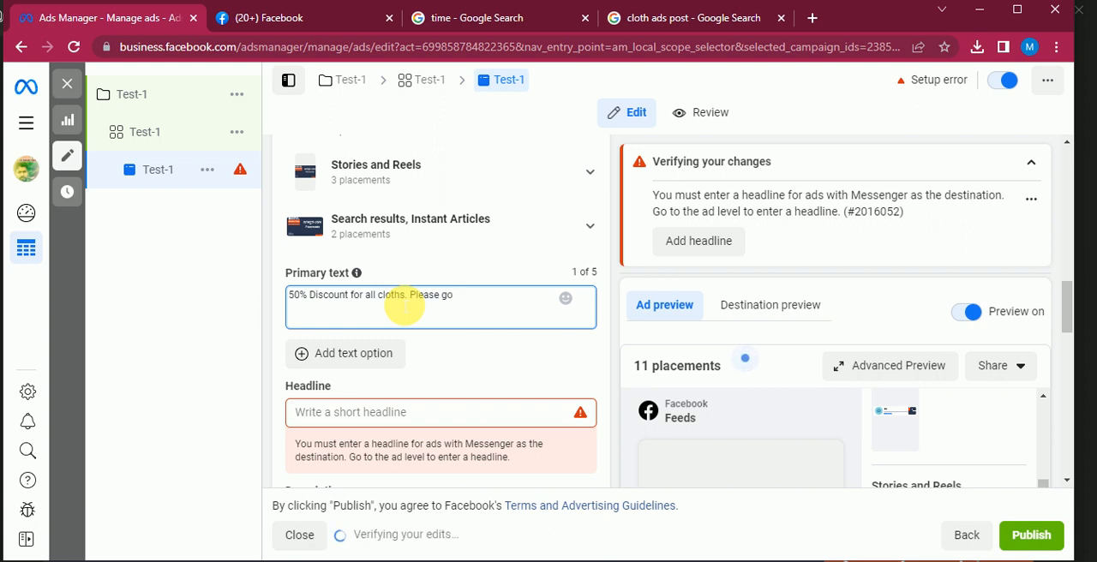
pyautogui.press('BackSpace')
pyautogui.press('BackSpace')
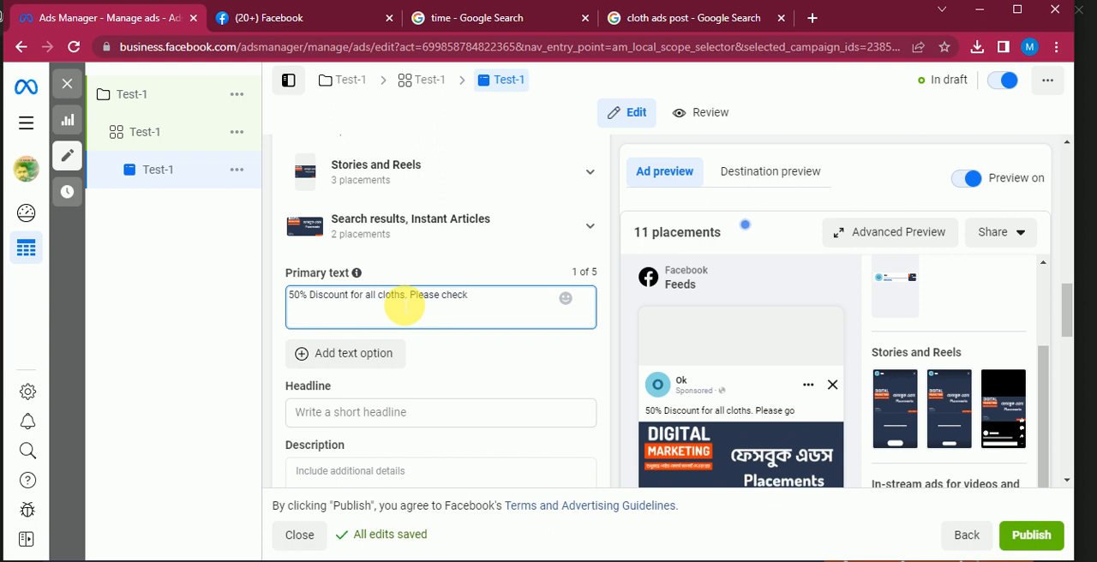
pyautogui.write('check ')
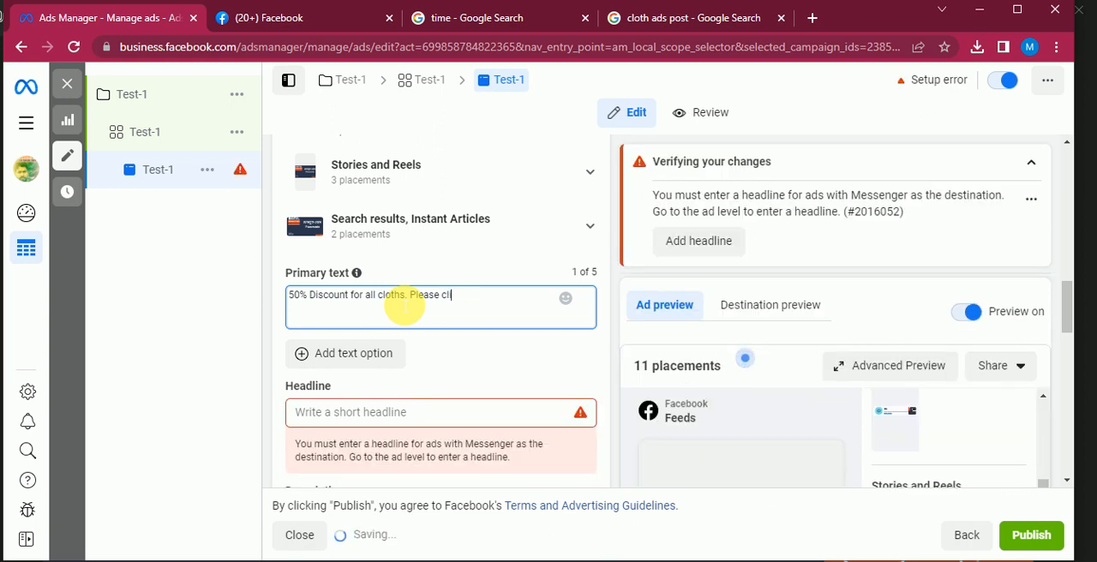
pyautogui.write('on the link to get the offer')
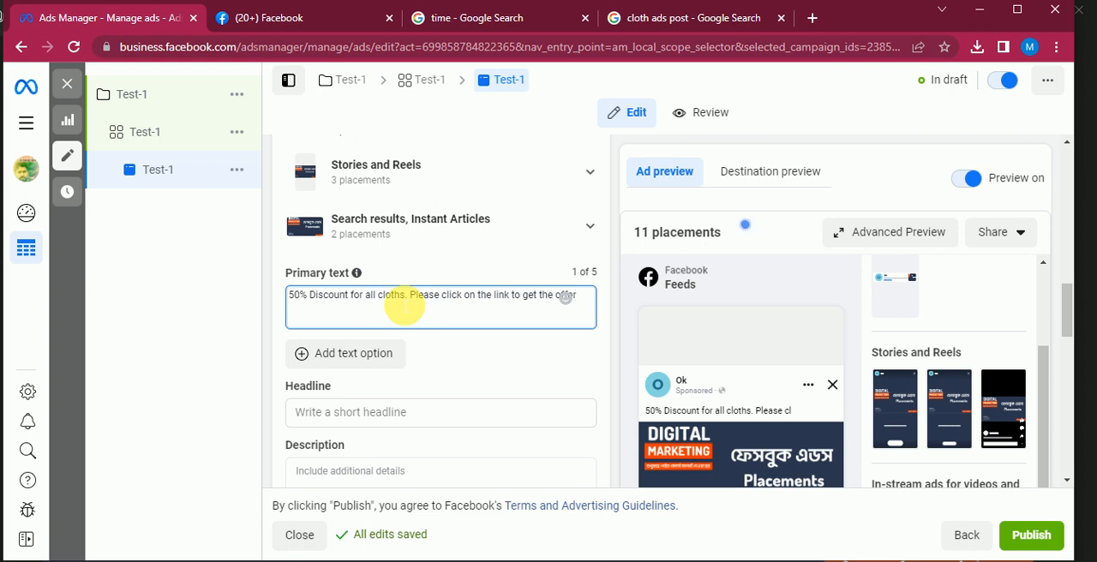
pyautogui.write('.')
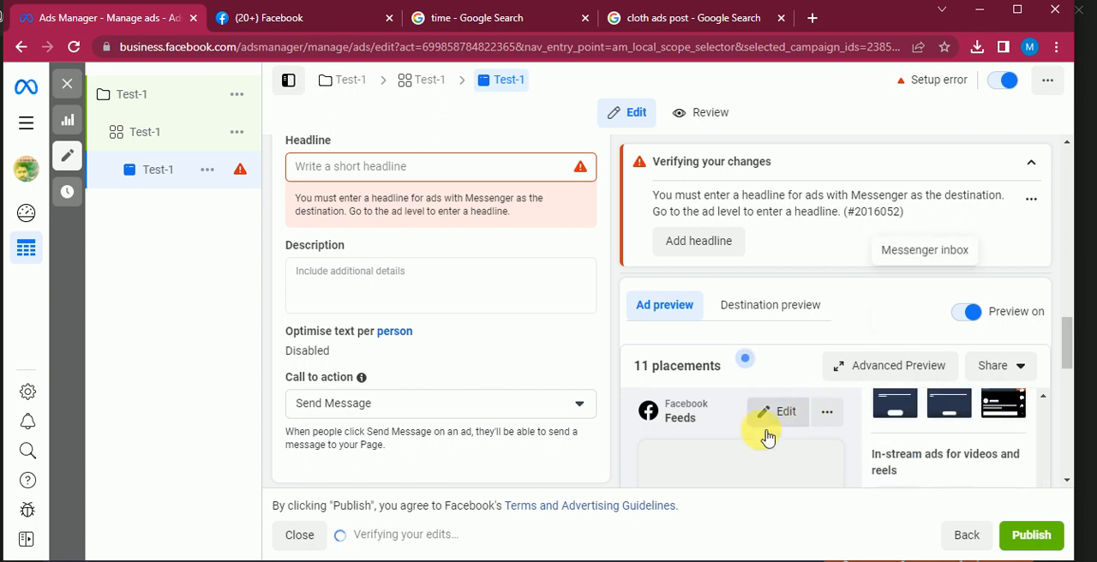
# Examine the primary text and headline area in the Facebook Feeds preview, along with the call to action, message template and tracking sections
pyautogui.scroll(-3, 767, 437)
pyautogui.scroll(6, 575, 386)
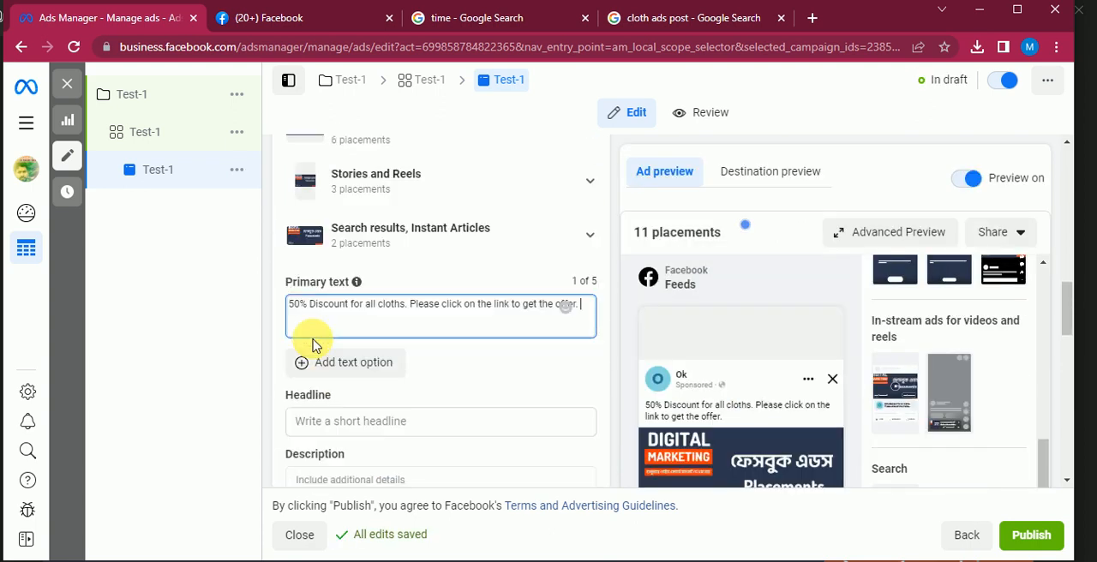
pyautogui.scroll(1, 330, 347)
pyautogui.scroll(-2, 358, 351)
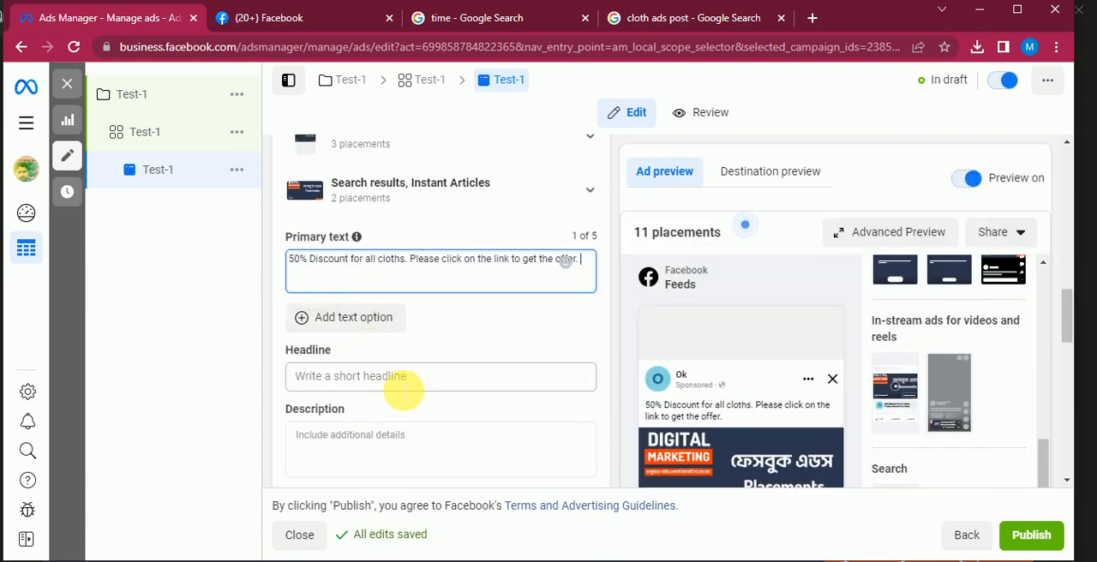
pyautogui.click(419, 382)
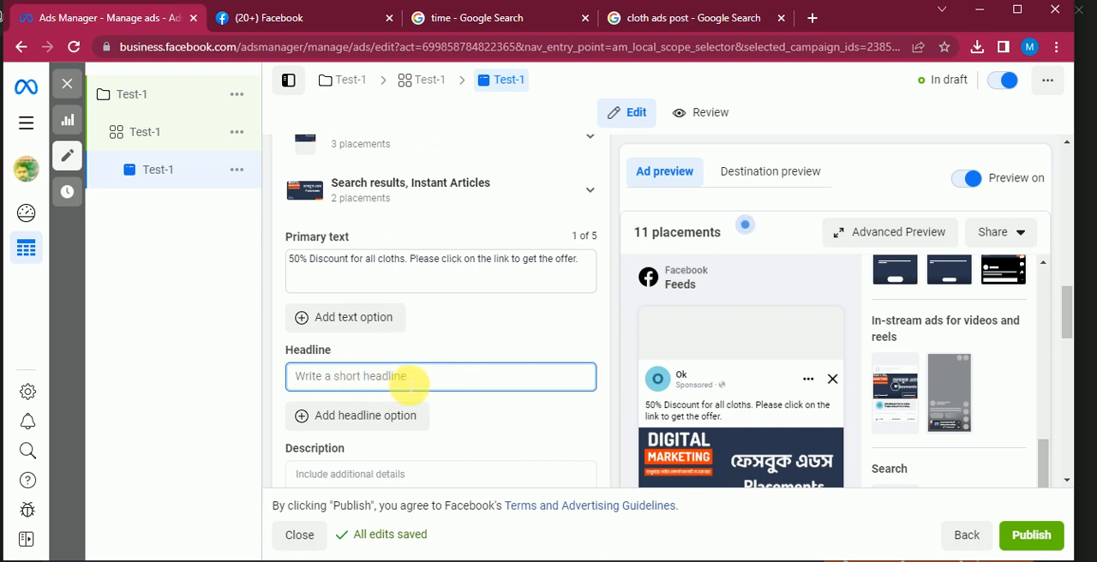
pyautogui.scroll(-10, 698, 396)
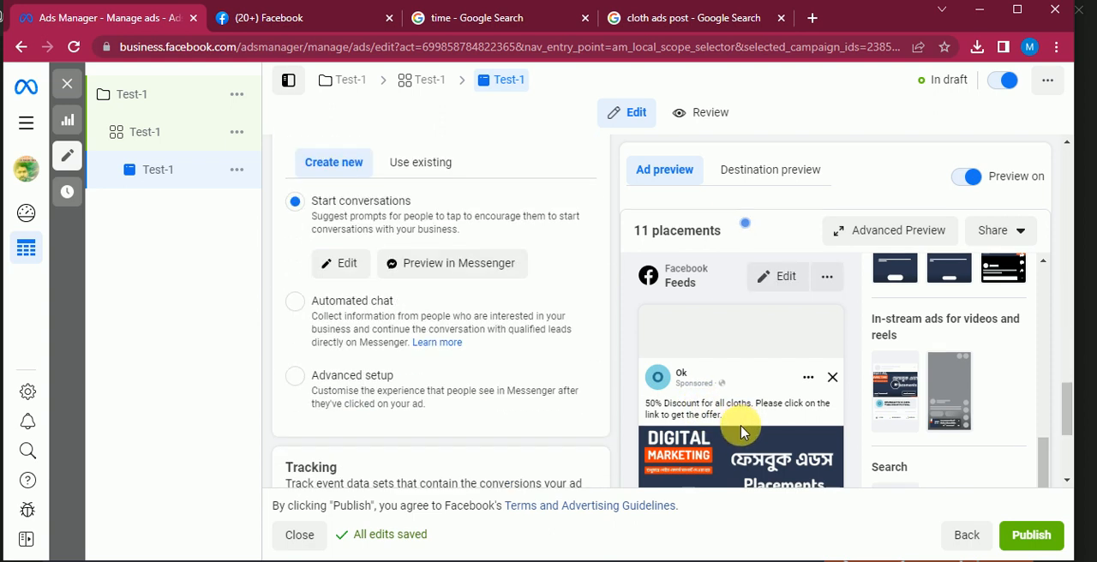
pyautogui.scroll(5, 531, 351)
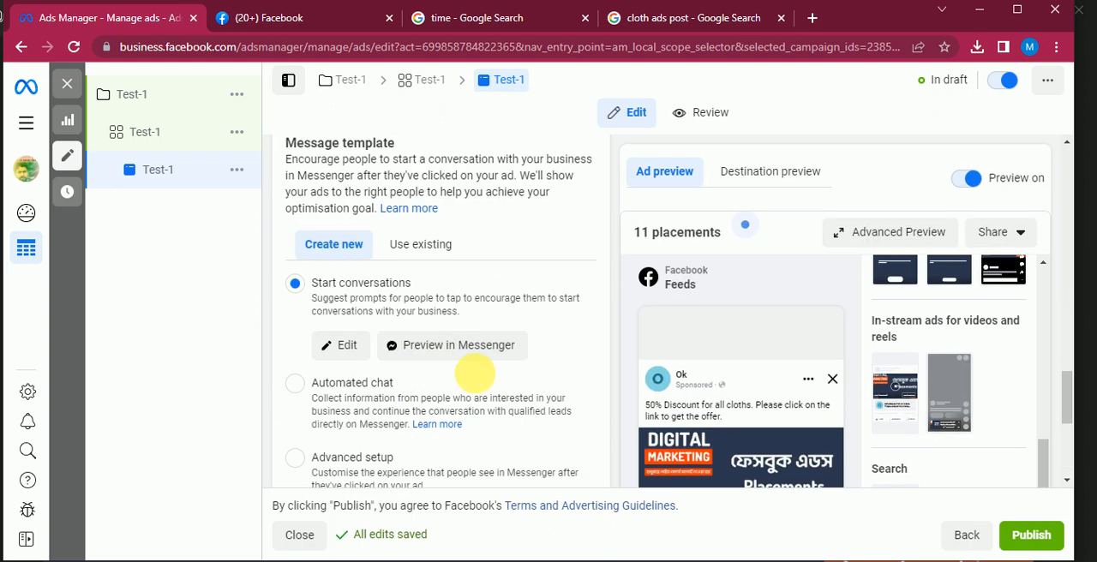
pyautogui.scroll(-4, 356, 367)
pyautogui.scroll(2, 725, 337)
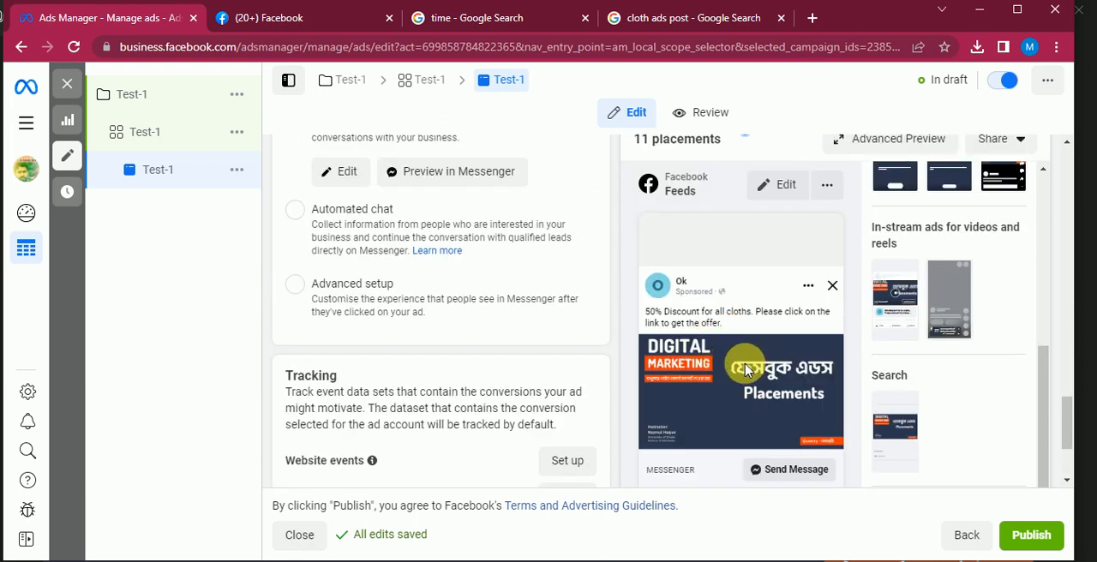
pyautogui.scroll(-2, 702, 377)
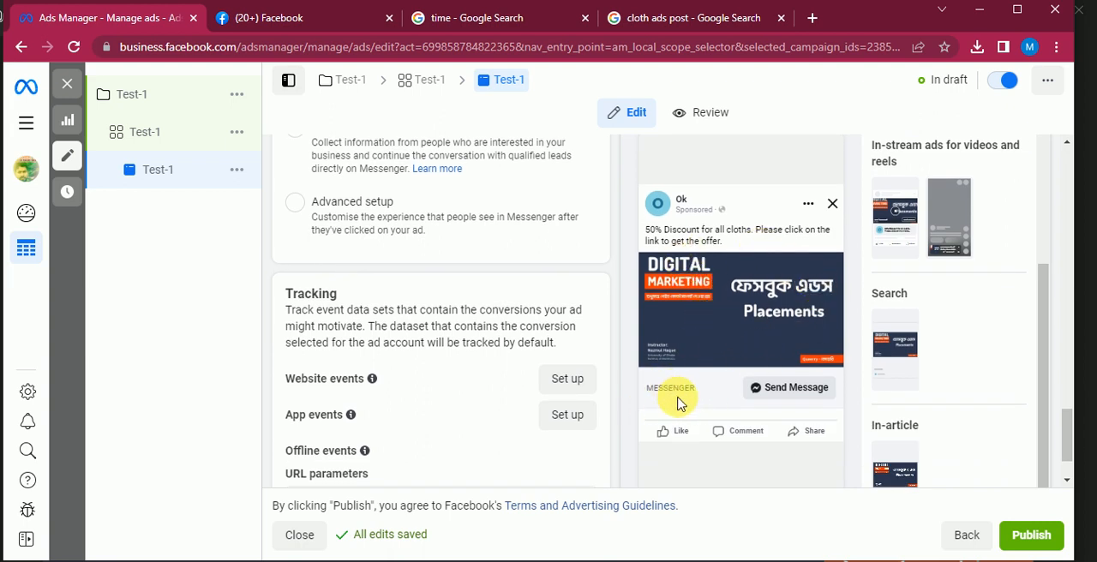
pyautogui.scroll(2, 435, 322)
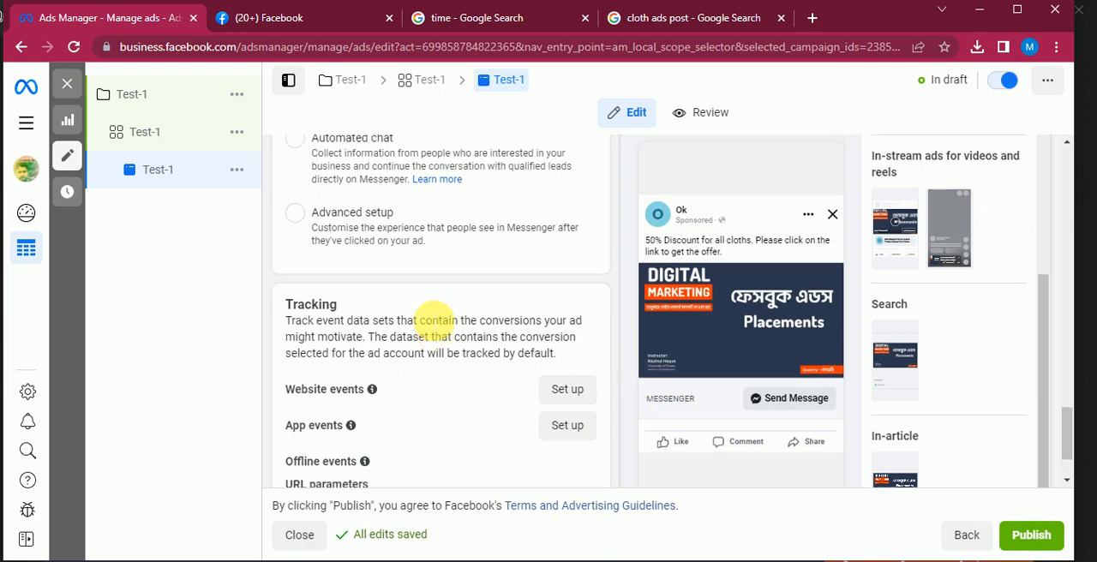
pyautogui.scroll(-2, 684, 436)
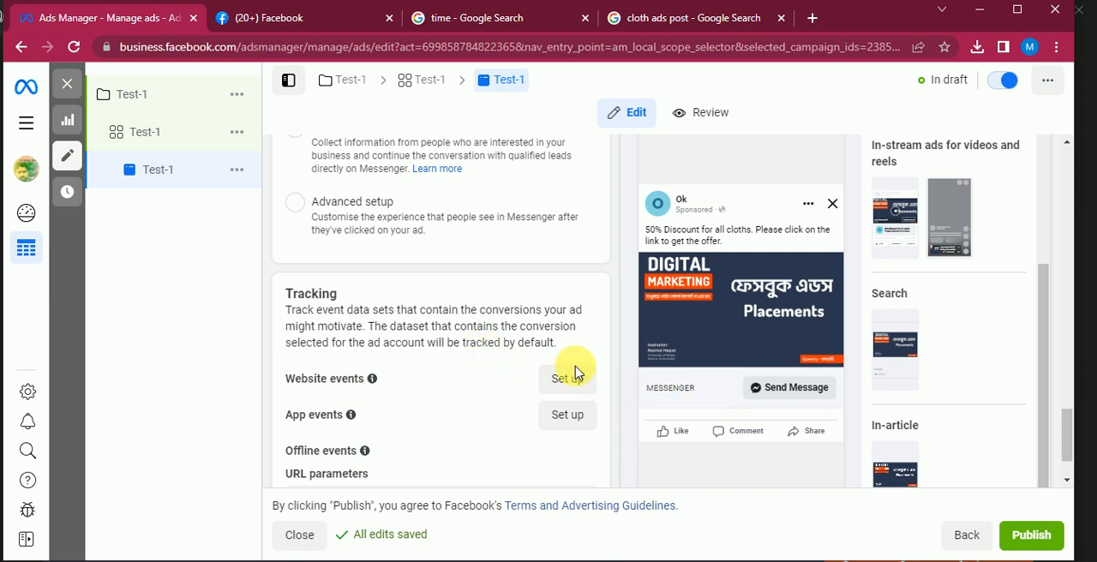
pyautogui.scroll(10, 543, 345)
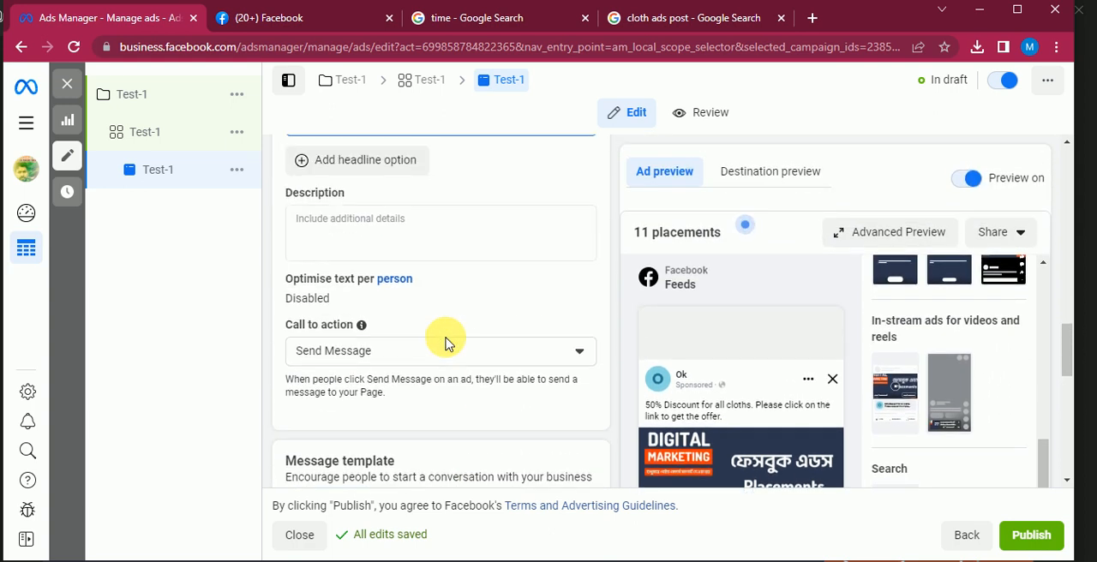
# Enter "50% Discount for 2 days" as the ad's headline
pyautogui.scroll(3, 444, 342)
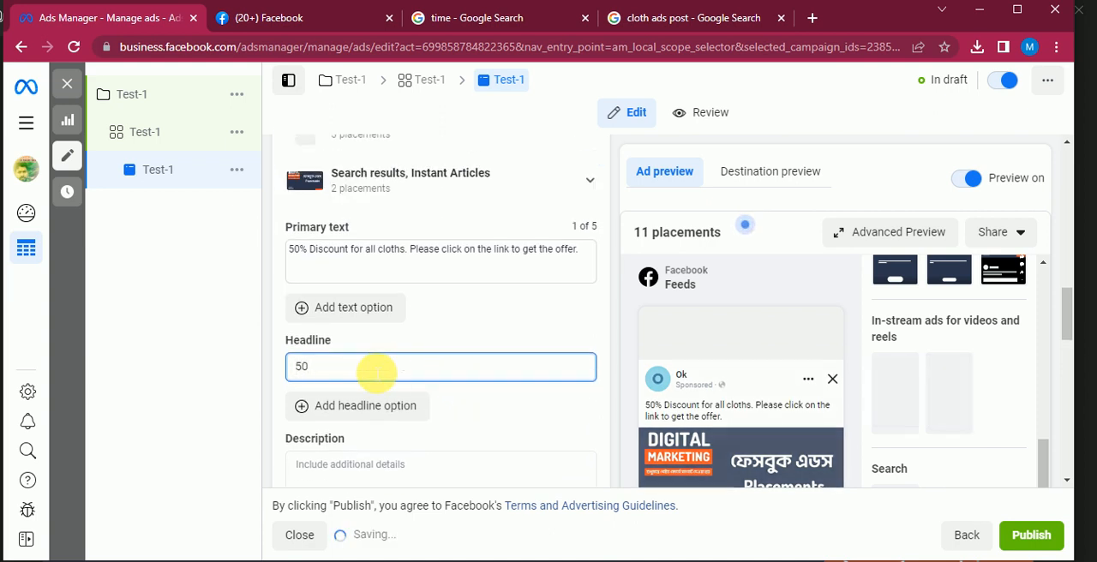
pyautogui.write('% D')
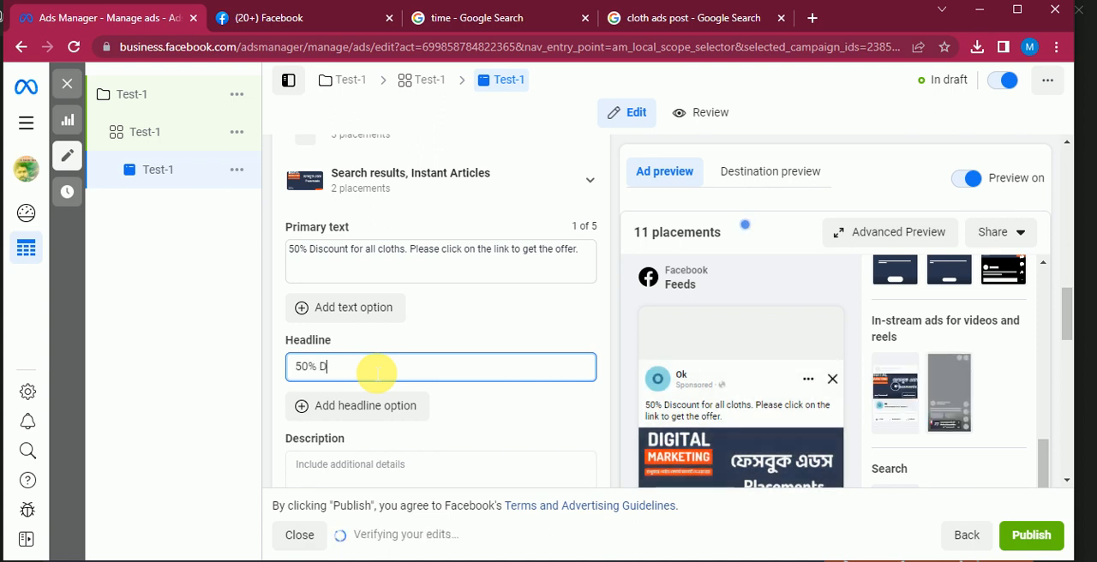
pyautogui.write('iscount for ')
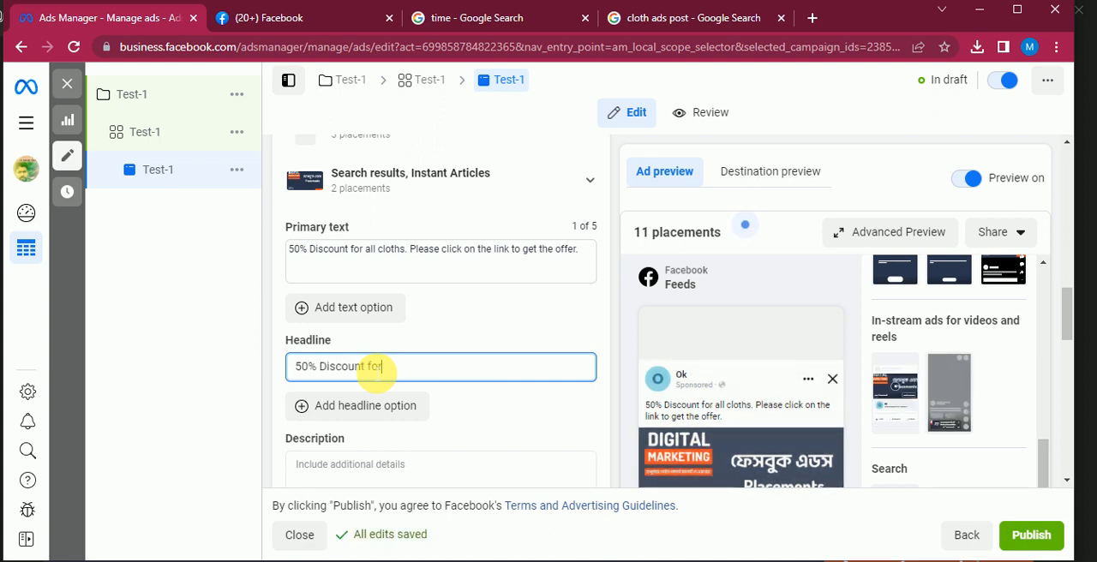
pyautogui.write('2')
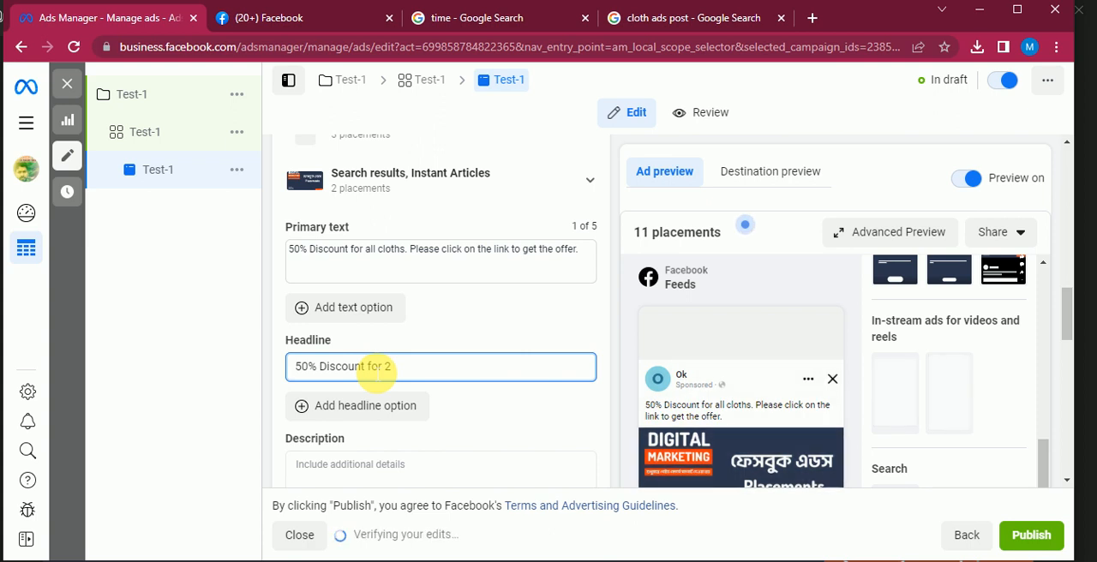
pyautogui.write(' days')
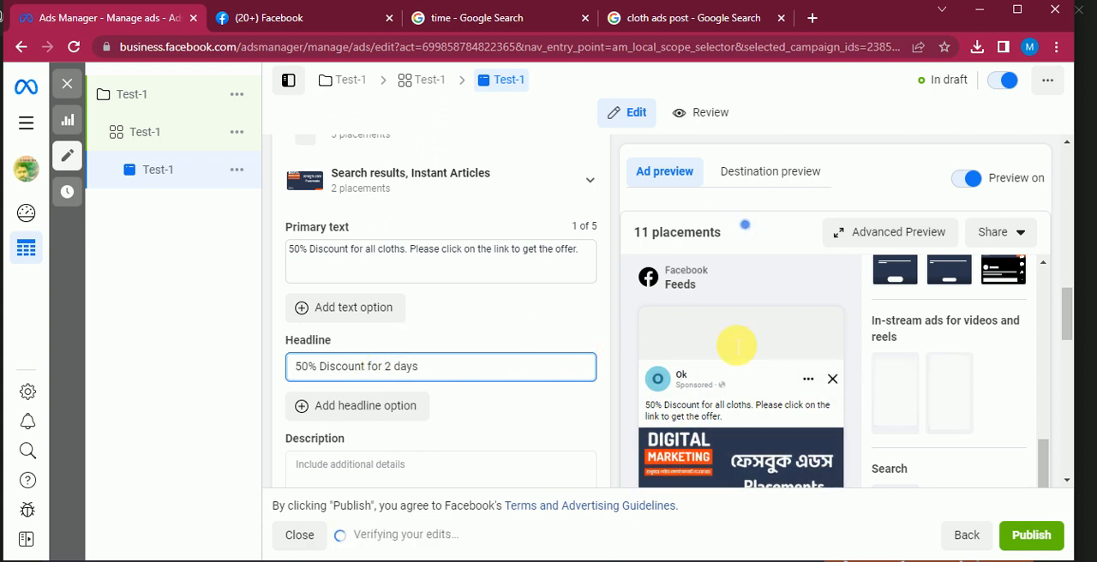
# Check how the headline appears beside the Send Message button in the Facebook Feeds preview
pyautogui.scroll(-3, 758, 383)
pyautogui.scroll(-5, 758, 383)
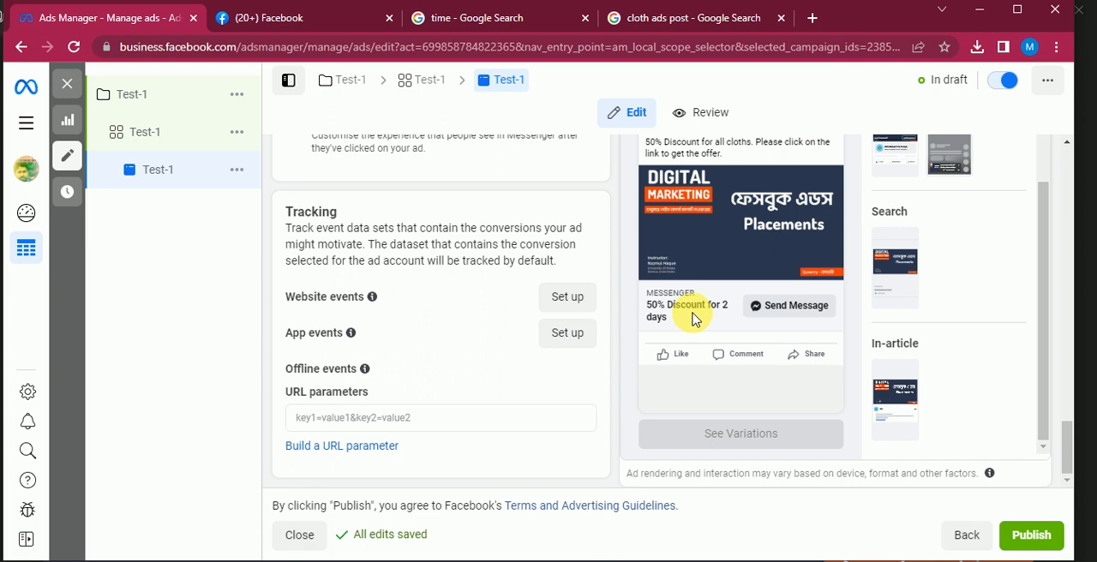
pyautogui.scroll(2, 685, 309)
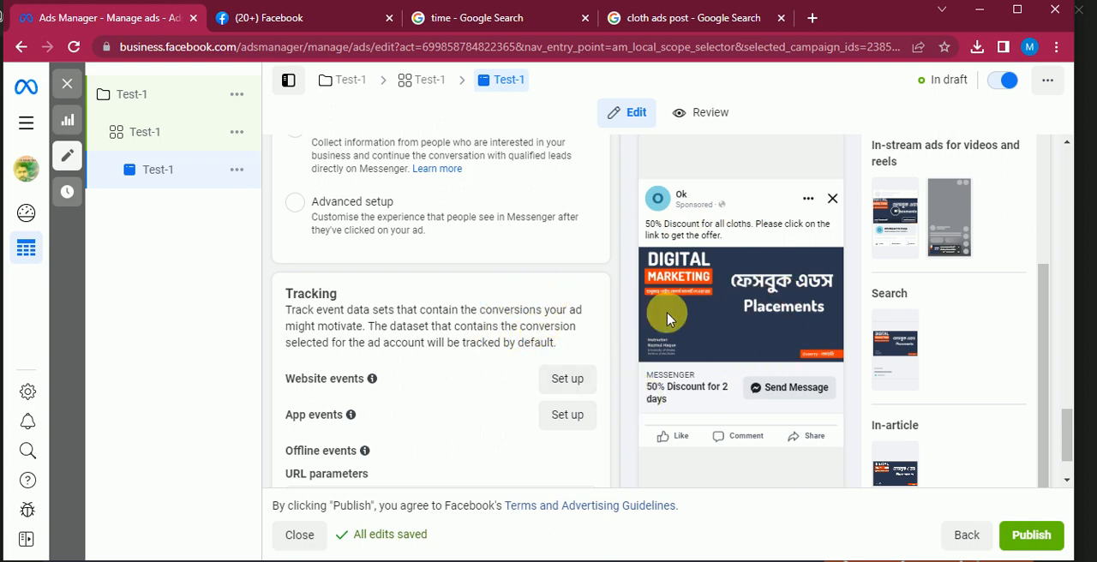
pyautogui.scroll(5, 433, 337)
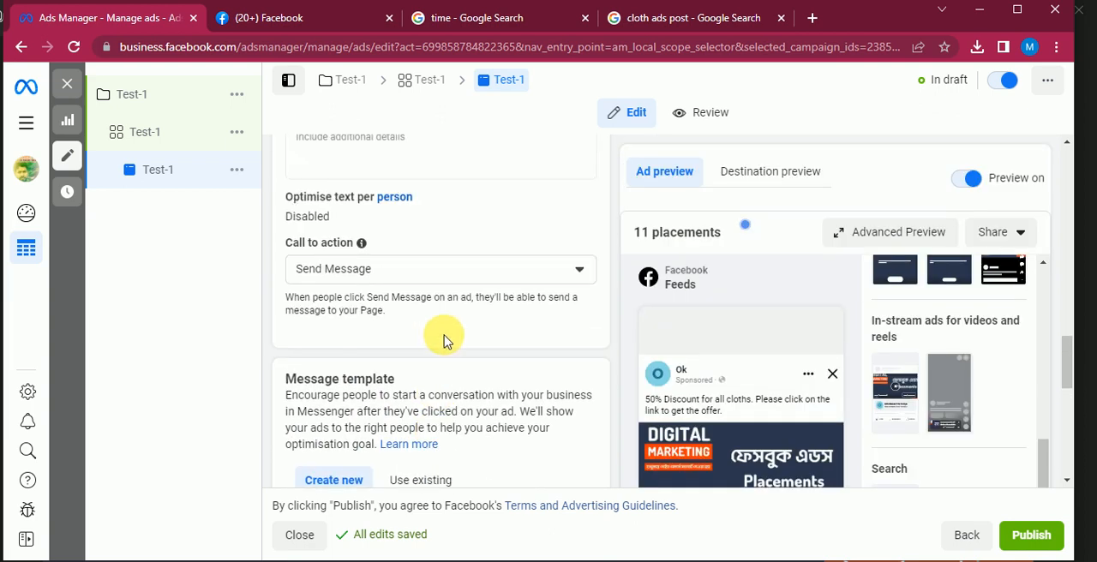
pyautogui.scroll(2, 443, 341)
pyautogui.scroll(4, 454, 338)
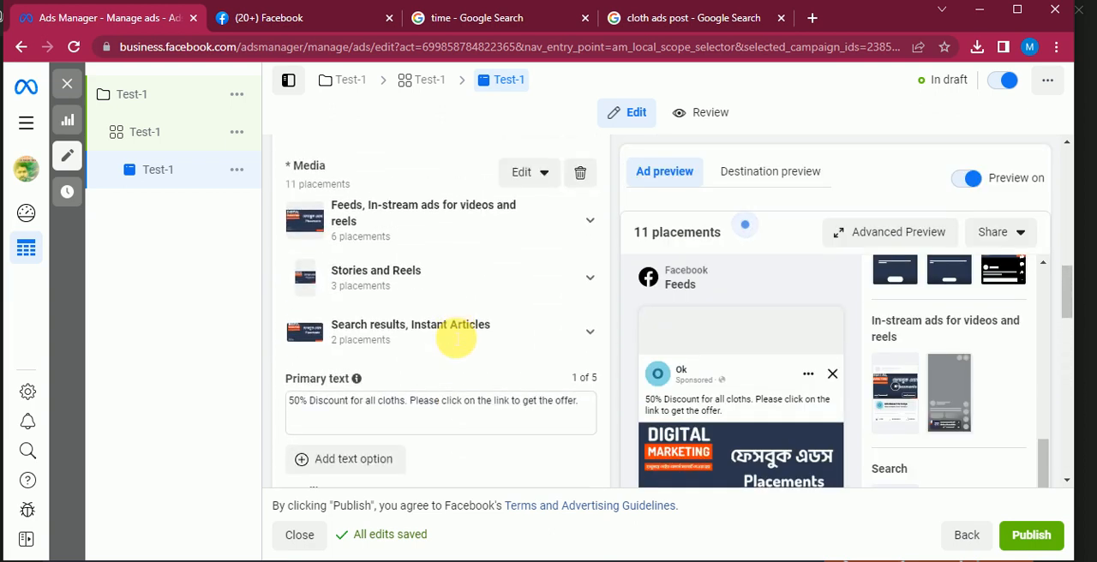
# Fill the ad's description with the same text as the primary text, "50% Discount for all cloths. Please click on the link to get the offer."
pyautogui.scroll(-3, 440, 323)
pyautogui.scroll(-1, 508, 358)
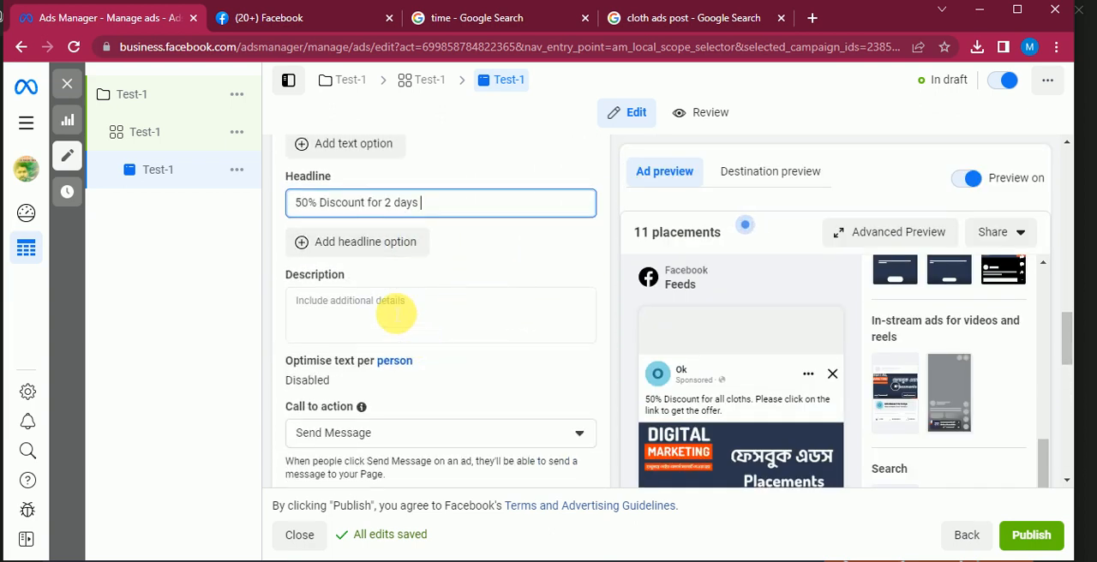
pyautogui.click(438, 322)
pyautogui.scroll(2, 444, 317)
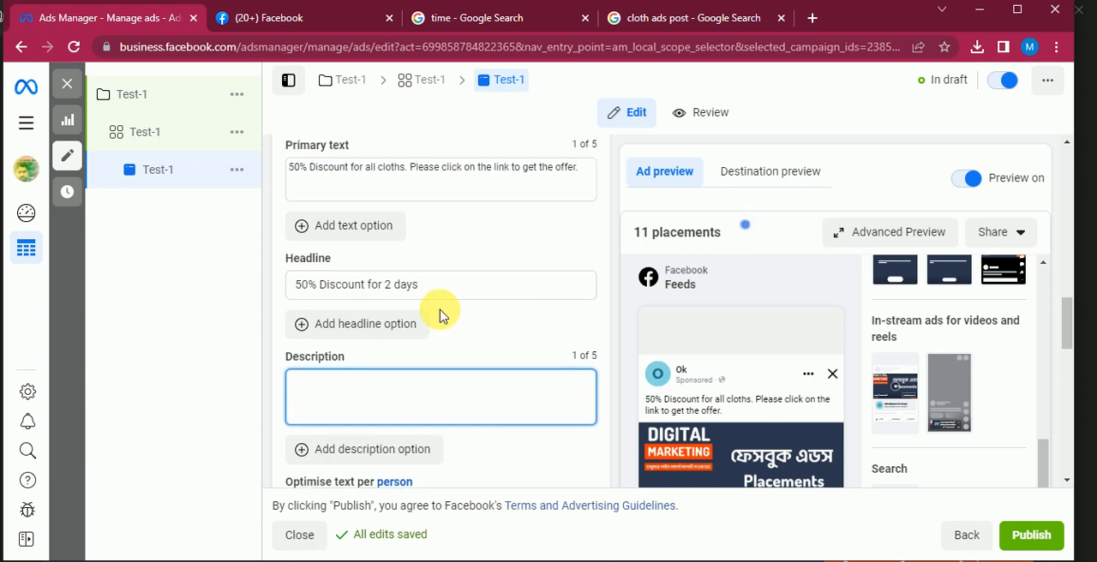
pyautogui.moveTo(586, 259); pyautogui.dragTo(225, 255)
pyautogui.hotkey('ctrl', 'c')
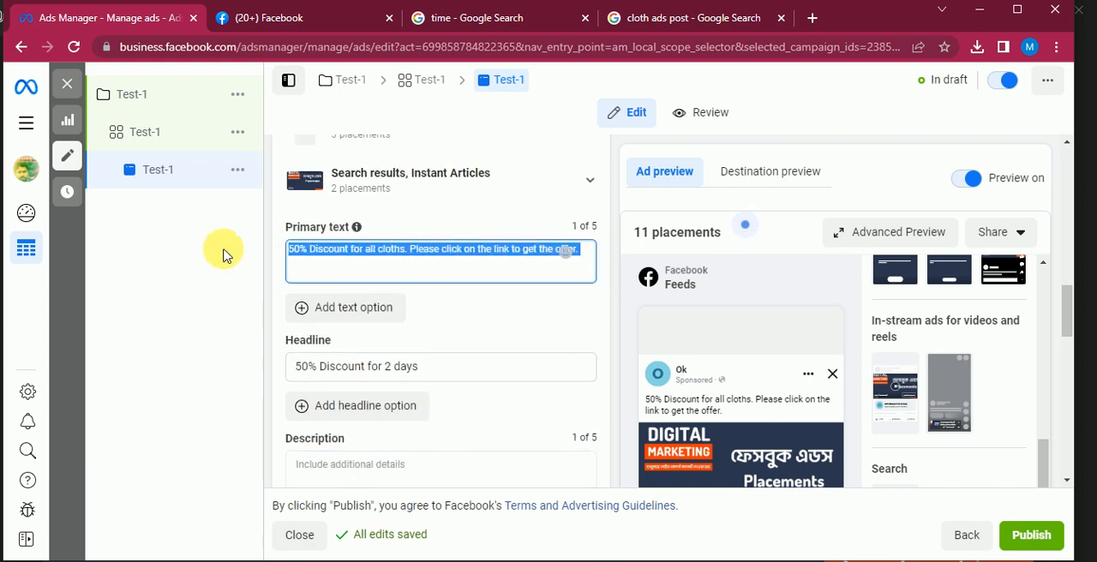
pyautogui.scroll(-2, 395, 341)
pyautogui.scroll(-1, 395, 341)
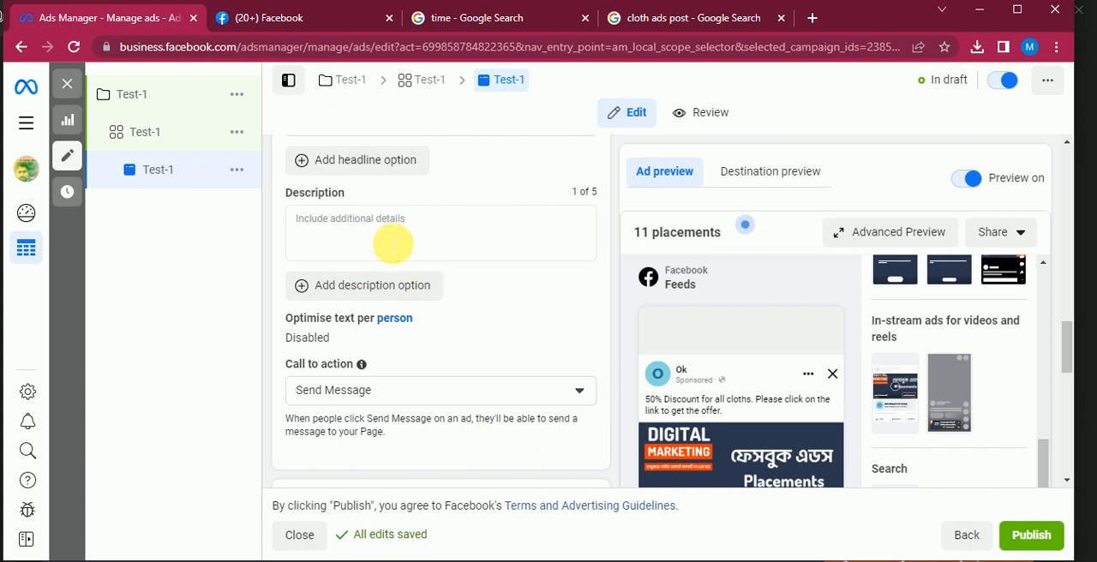
pyautogui.click(392, 245)
pyautogui.hotkey('ctrl', 'v')
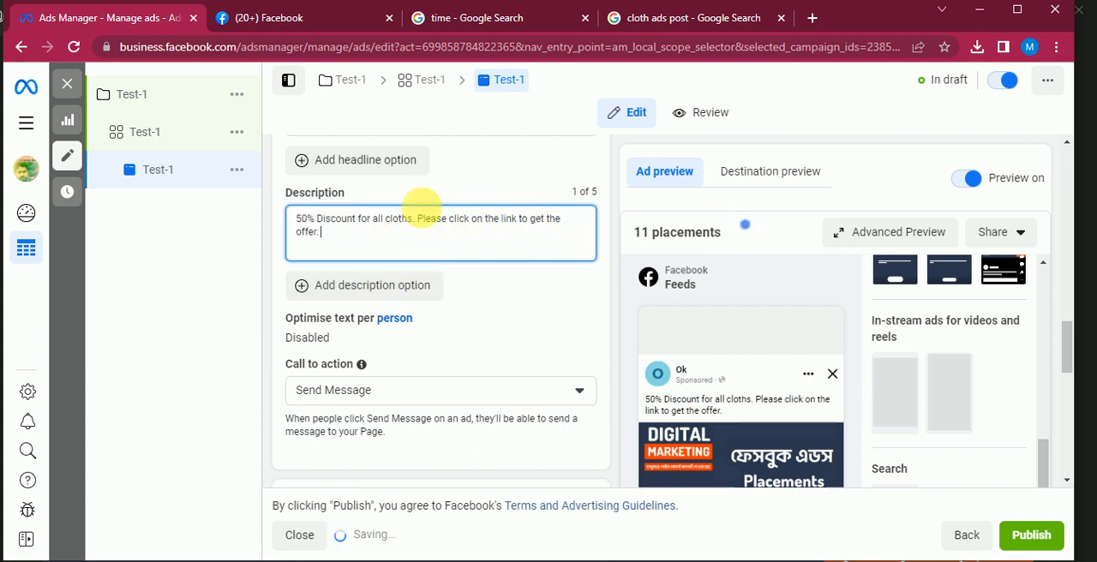
pyautogui.click(516, 327)
# Open the Start conversations message template for editing
pyautogui.scroll(-1, 516, 326)
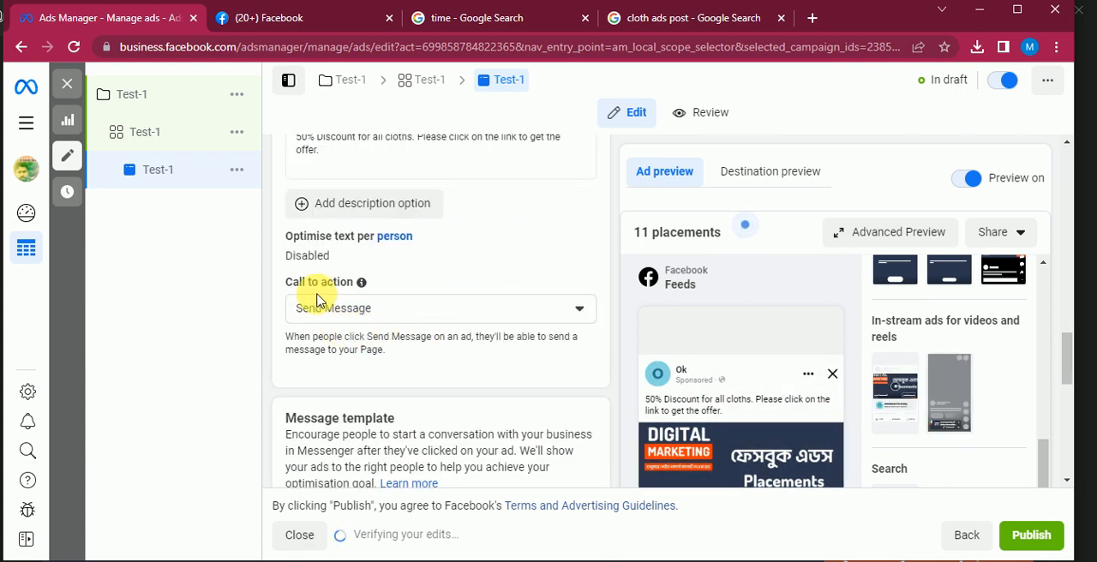
pyautogui.scroll(1, 415, 250)
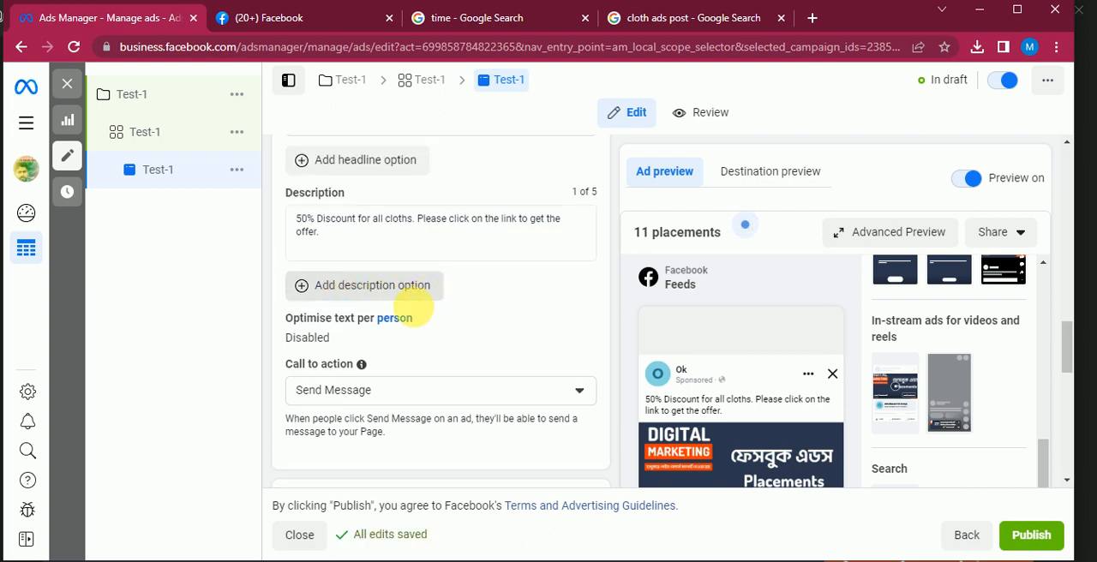
pyautogui.scroll(-1, 437, 305)
pyautogui.scroll(-1, 377, 305)
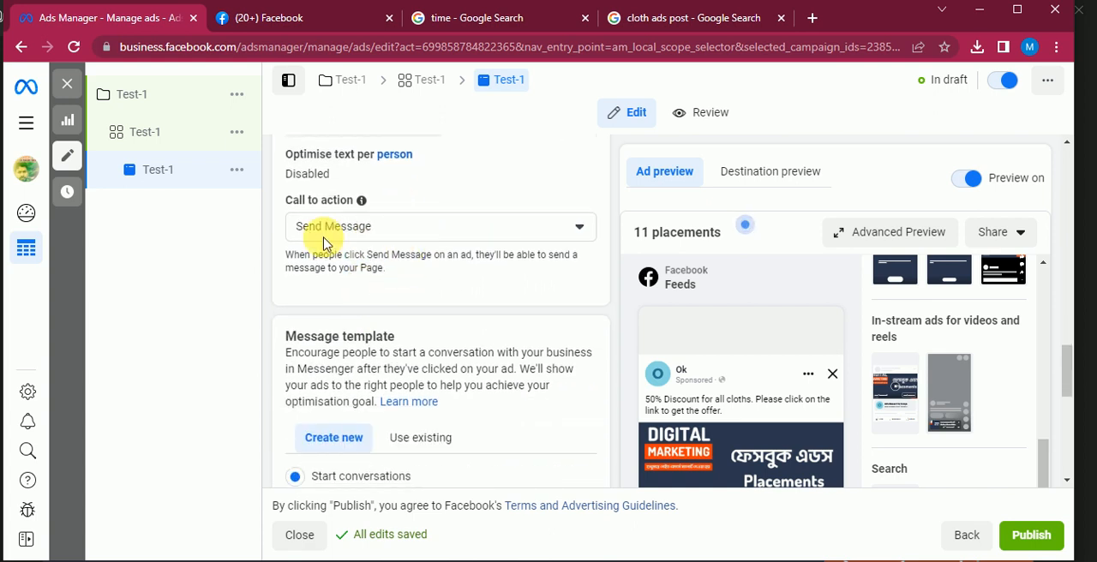
pyautogui.scroll(-2, 502, 269)
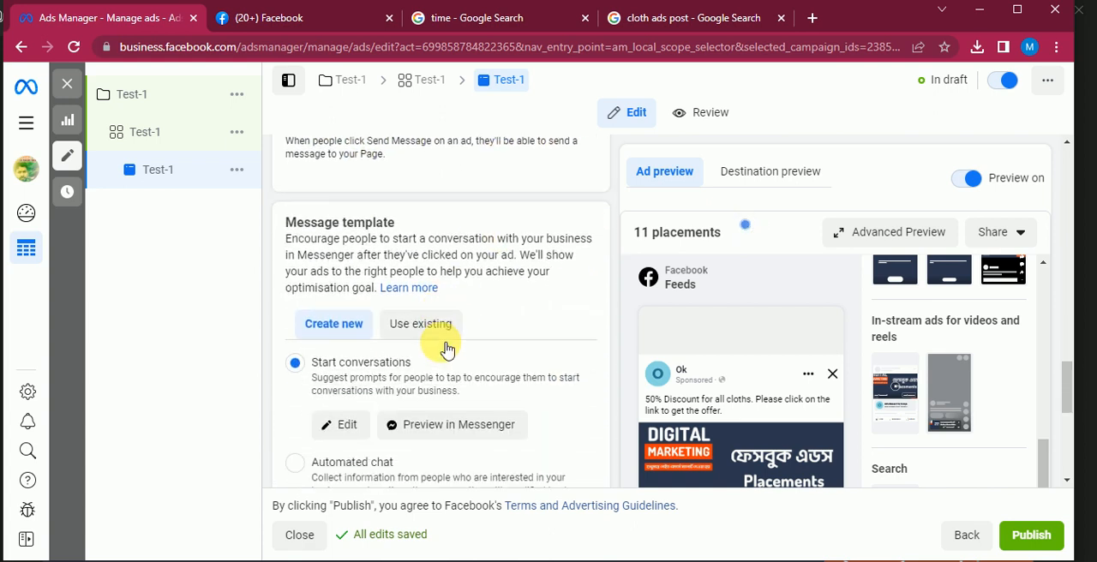
pyautogui.scroll(-2, 411, 257)
pyautogui.scroll(1, 392, 274)
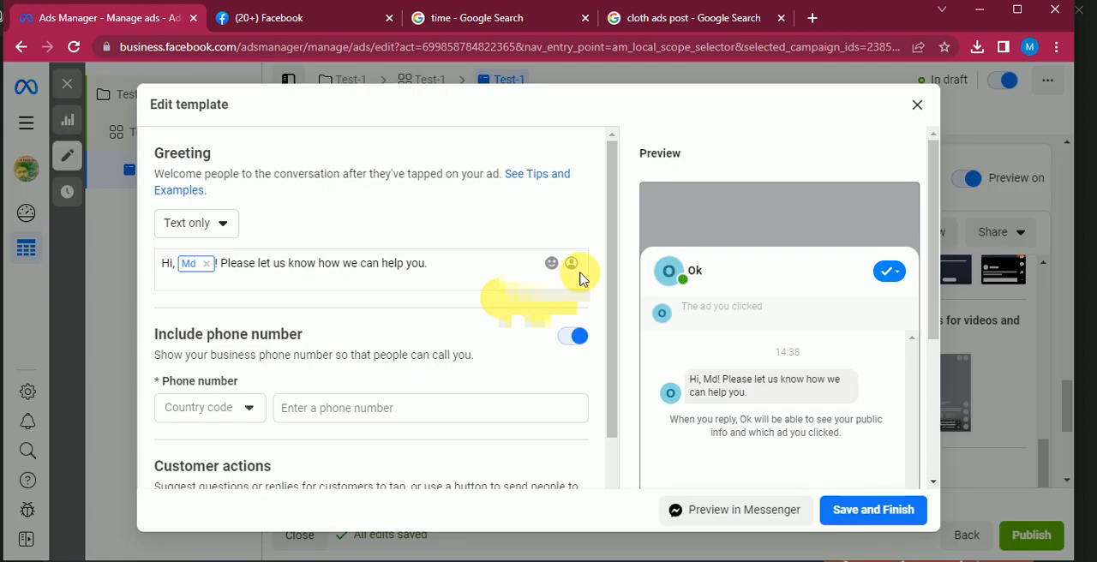
# Examine the template's greeting, phone number option and frequently asked questions, along with the question prompts in the message preview
pyautogui.moveTo(276, 386)
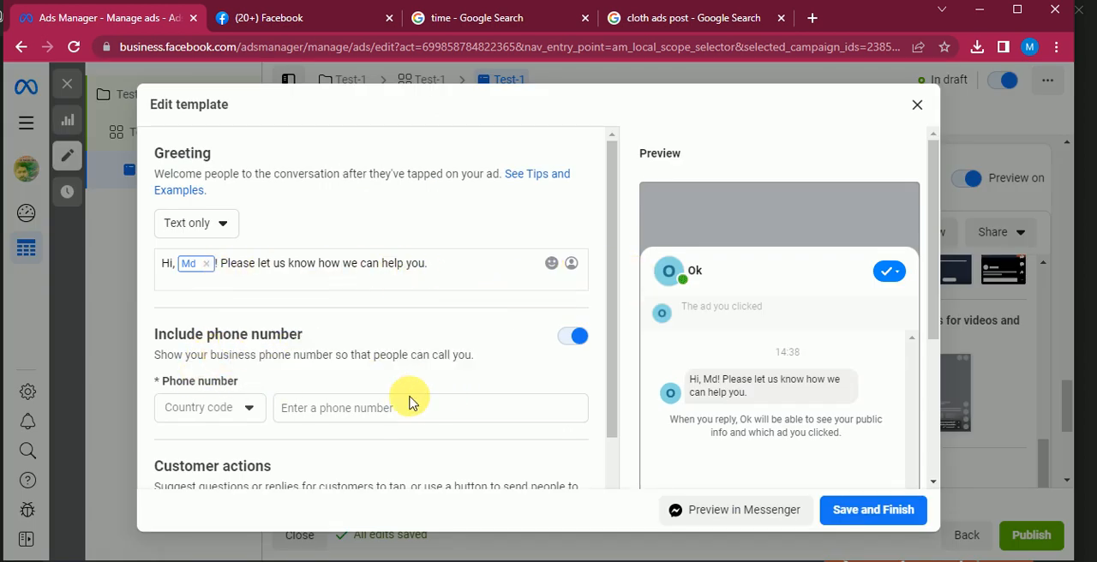
pyautogui.scroll(-3, 411, 391)
pyautogui.scroll(-2, 293, 340)
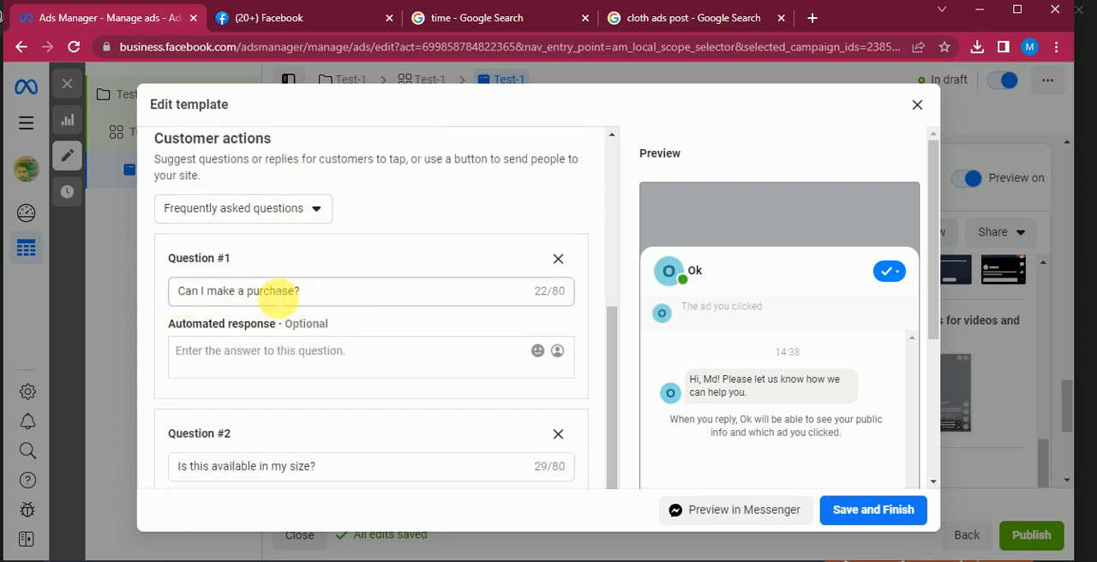
pyautogui.moveTo(332, 296); pyautogui.dragTo(127, 292)
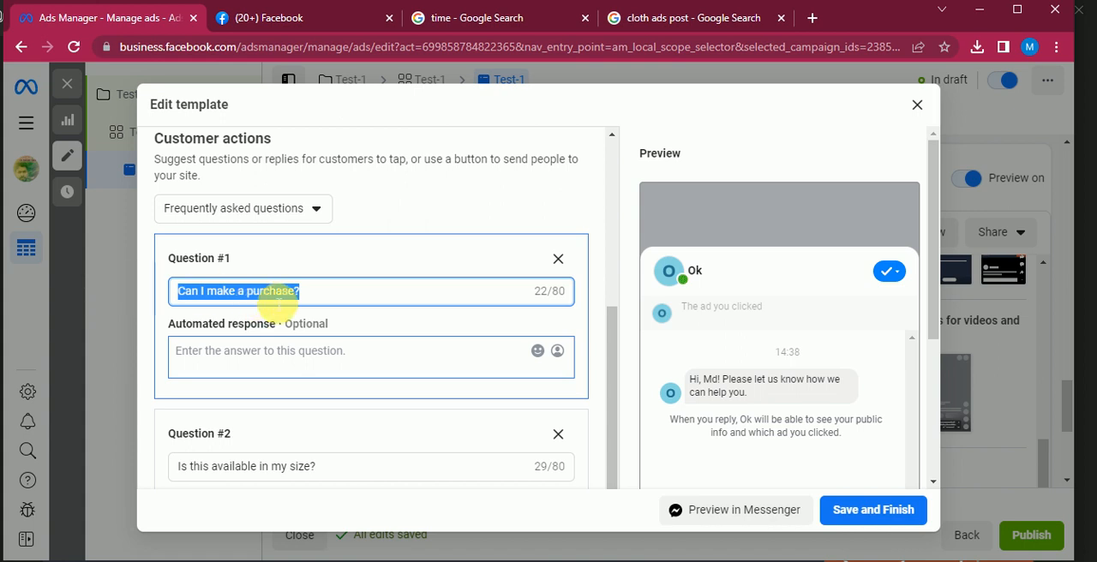
pyautogui.click(283, 365)
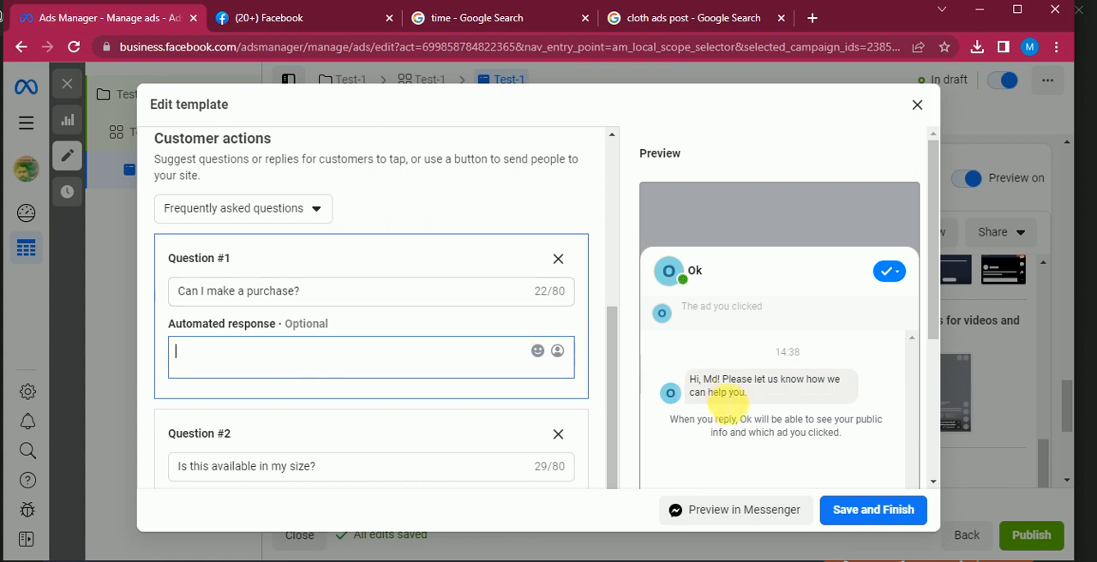
pyautogui.scroll(-3, 729, 406)
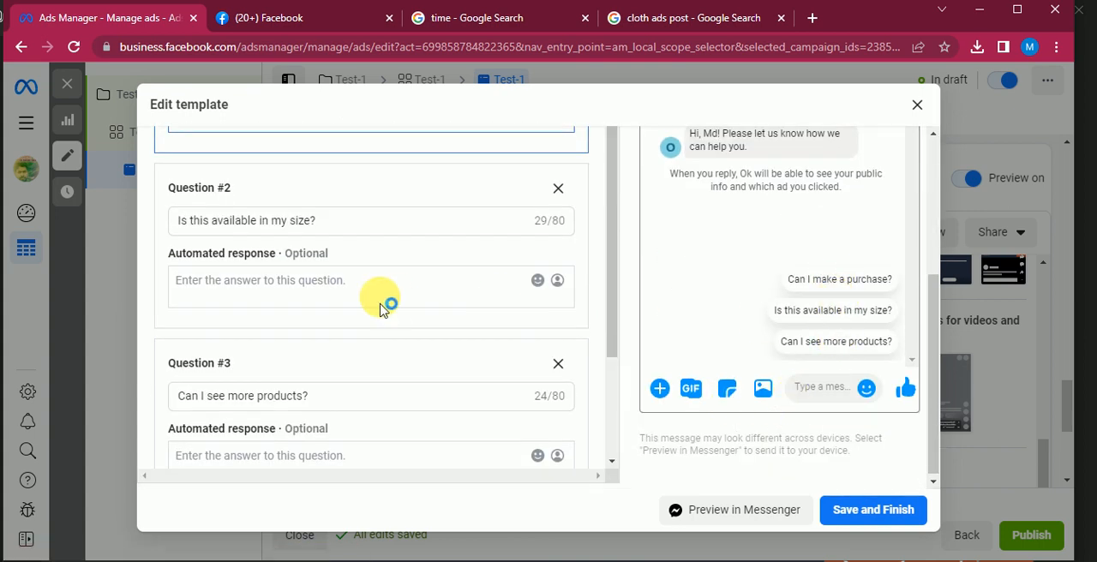
pyautogui.scroll(3, 368, 295)
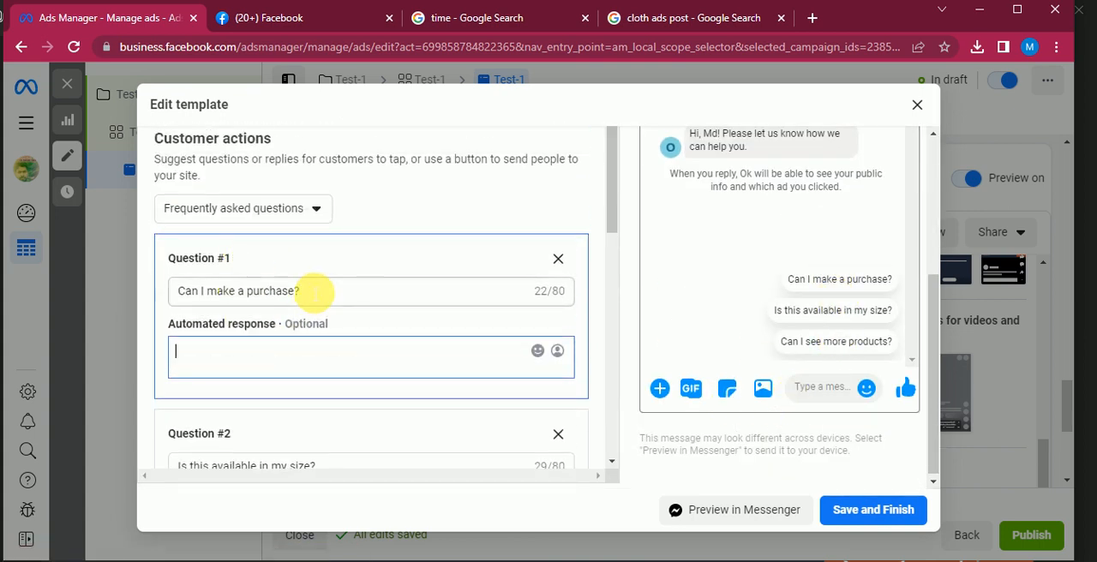
# Copy Question #1's wording, "Can I make a purchase?", into its automated response
pyautogui.moveTo(315, 291); pyautogui.dragTo(105, 289)
pyautogui.hotkey('ctrl', 'c')
pyautogui.click(214, 353)
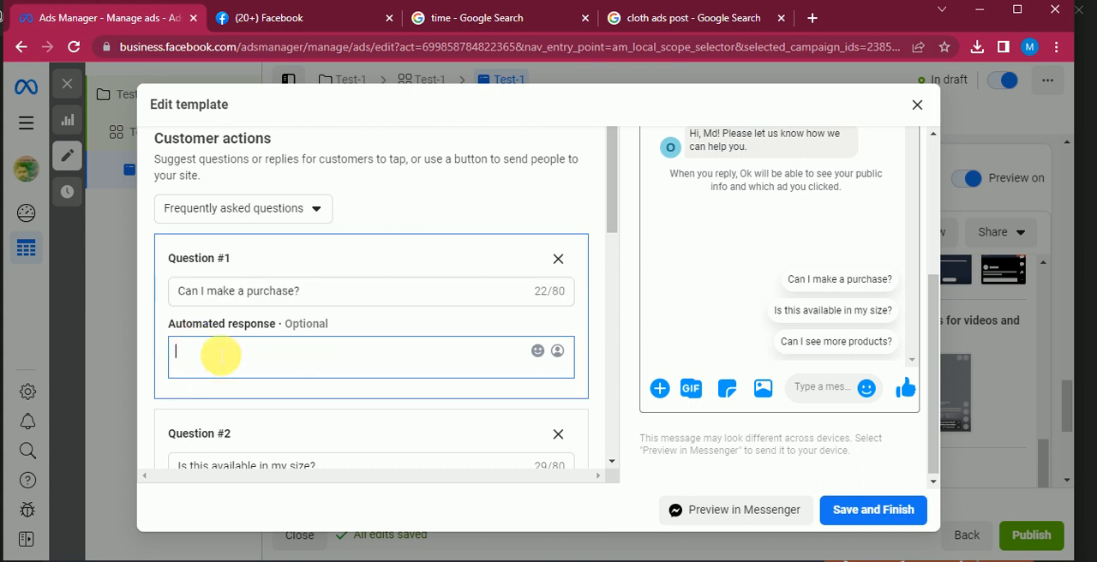
pyautogui.hotkey('ctrl', 'v')
pyautogui.scroll(-4, 343, 358)
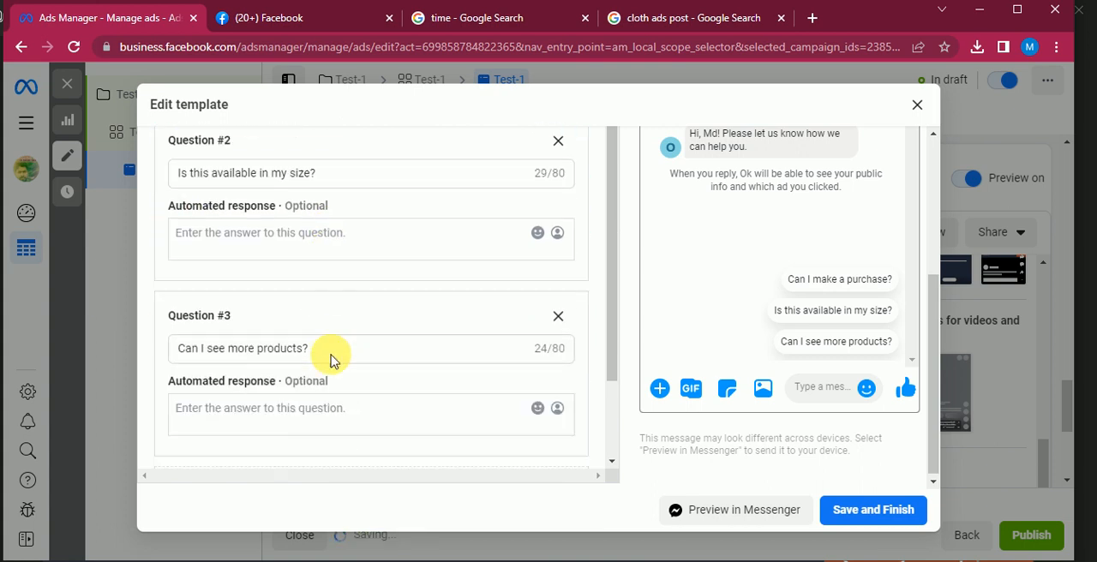
pyautogui.scroll(2, 318, 311)
pyautogui.scroll(2, 274, 240)
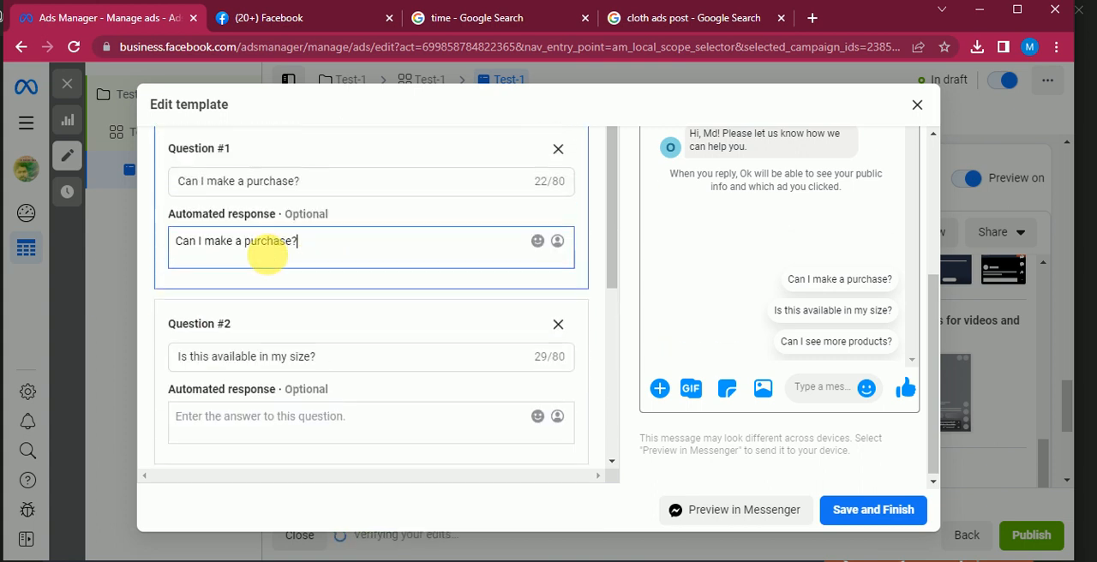
# Copy Question #2's wording, "Is this available in my size?", into its automated response
pyautogui.scroll(-2, 317, 343)
pyautogui.moveTo(326, 309); pyautogui.dragTo(90, 301)
pyautogui.click(260, 370)
pyautogui.hotkey('ctrl', 'v')
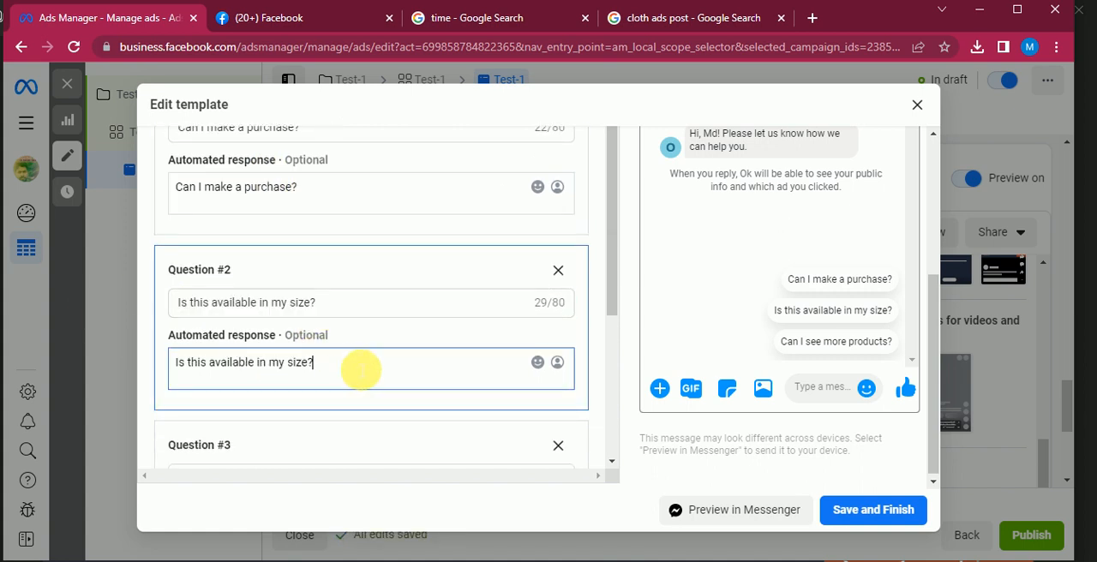
# Copy Question #3's wording, "Can I see more products?", into its automated response
pyautogui.scroll(-2, 351, 352)
pyautogui.moveTo(338, 316); pyautogui.dragTo(53, 317)
pyautogui.hotkey('ctrl', 'c')
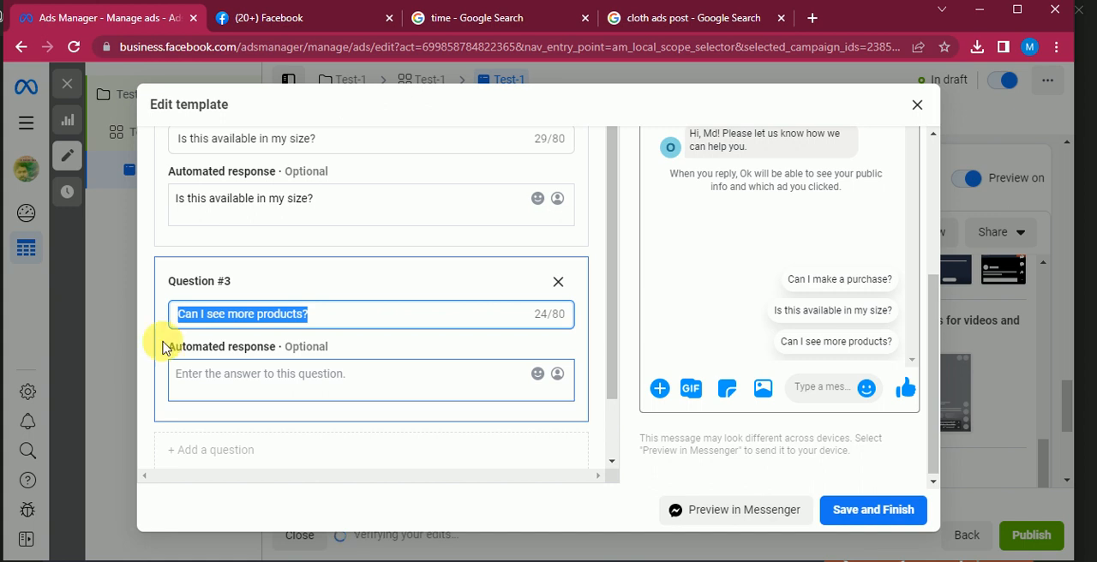
pyautogui.click(237, 374)
pyautogui.hotkey('ctrl', 'v')
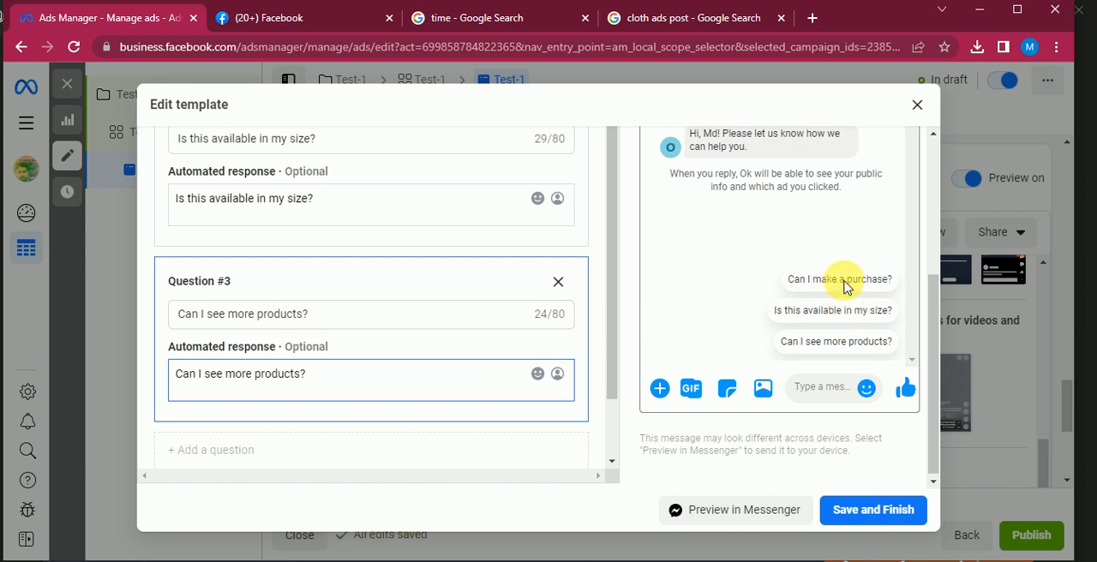
# Try adding the text "ddfdf" to Question #1's automated response, and remove it again
pyautogui.scroll(3, 403, 289)
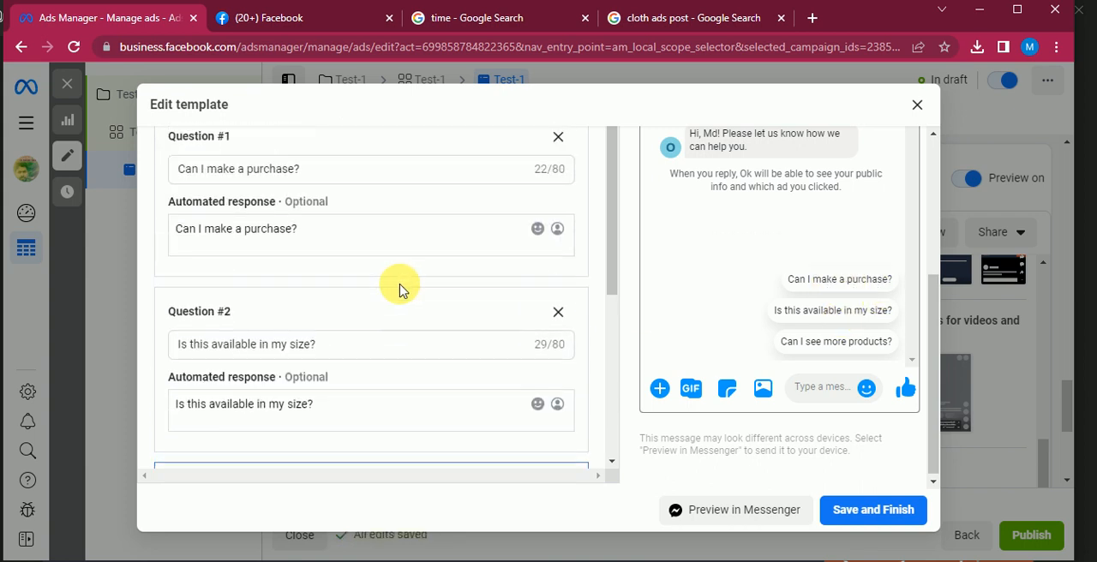
pyautogui.scroll(2, 299, 287)
pyautogui.scroll(-1, 299, 338)
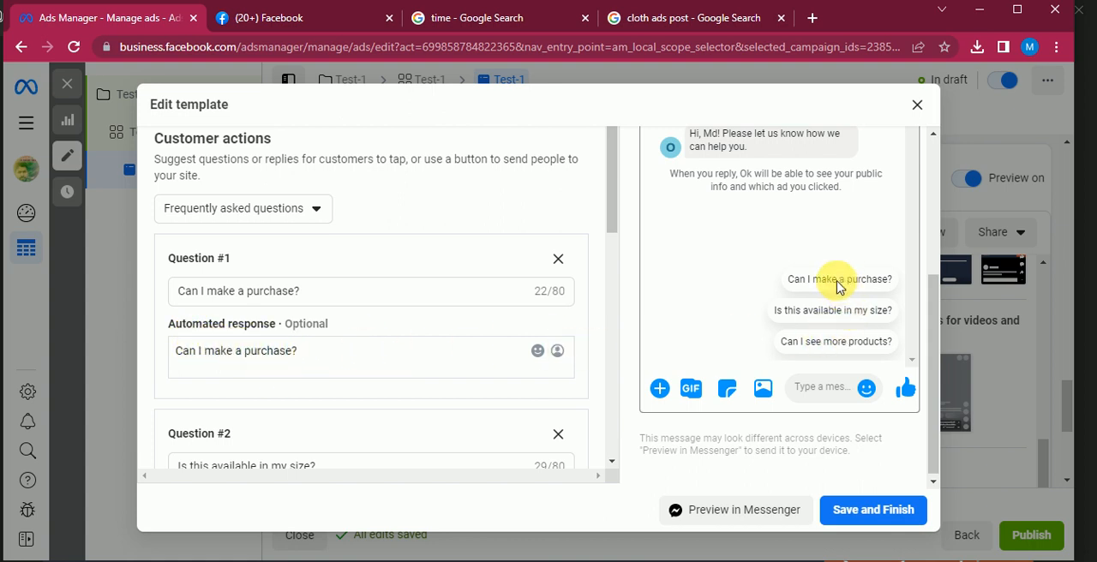
pyautogui.click(297, 357)
pyautogui.write('ddfdf')
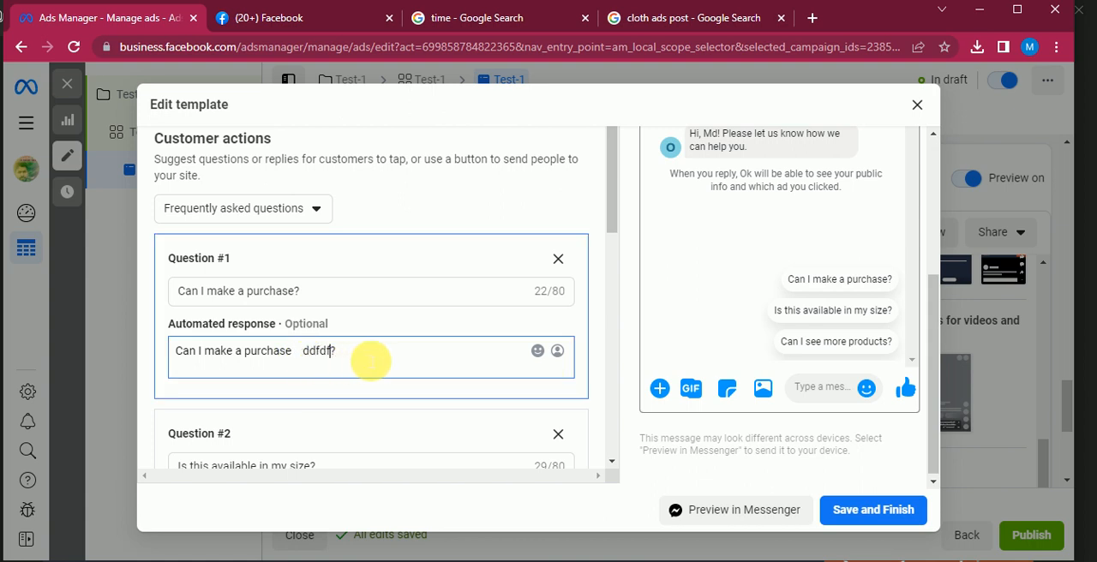
pyautogui.press('BackSpace')
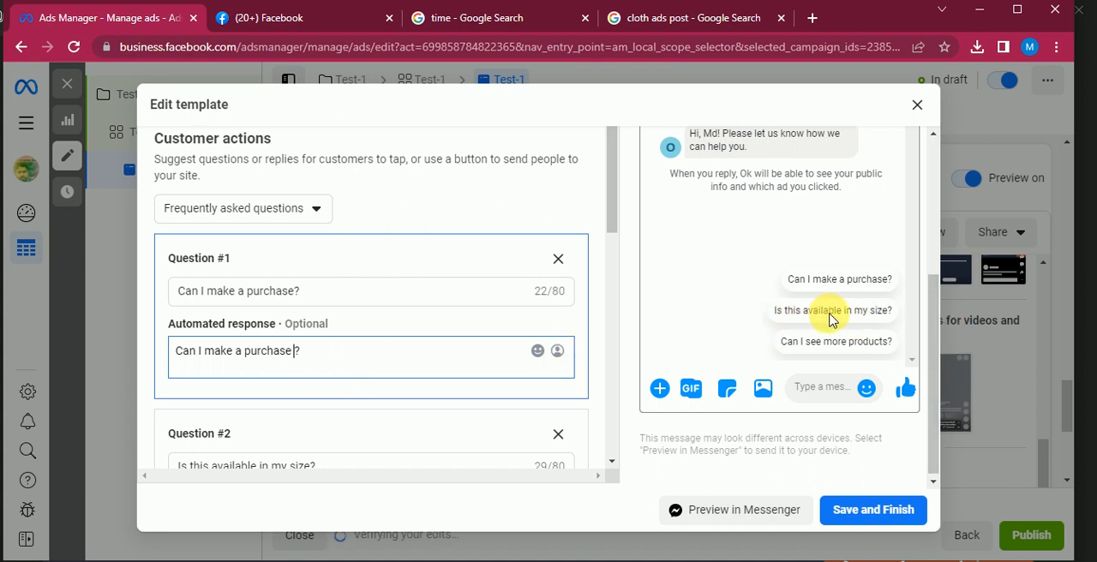
pyautogui.press('BackSpace')
# Compare Question #2 and its automated response with the matching prompt in the message preview
pyautogui.scroll(-3, 446, 338)
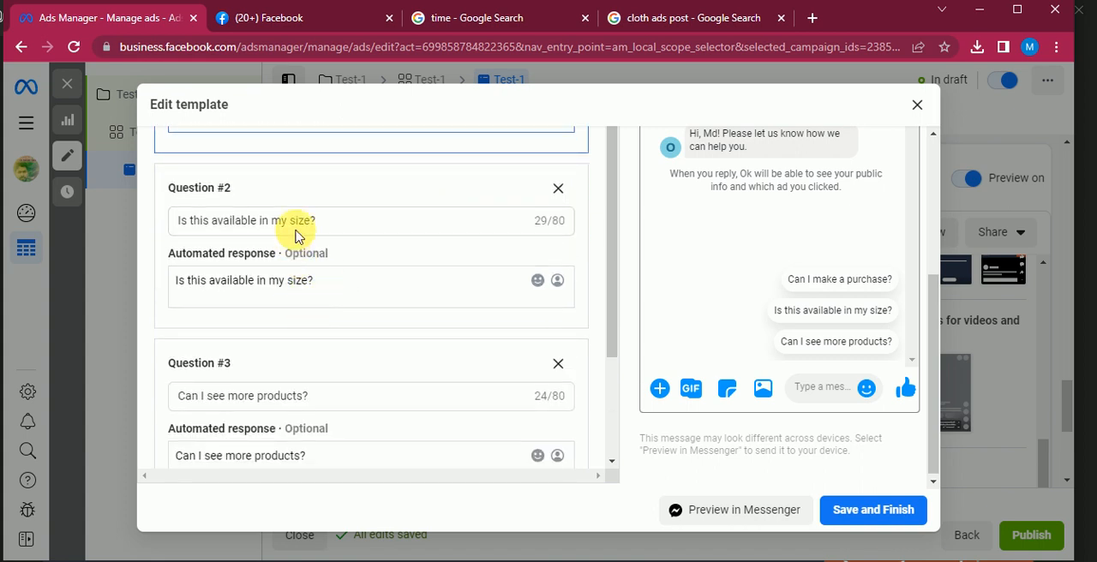
pyautogui.moveTo(317, 220); pyautogui.dragTo(186, 232)
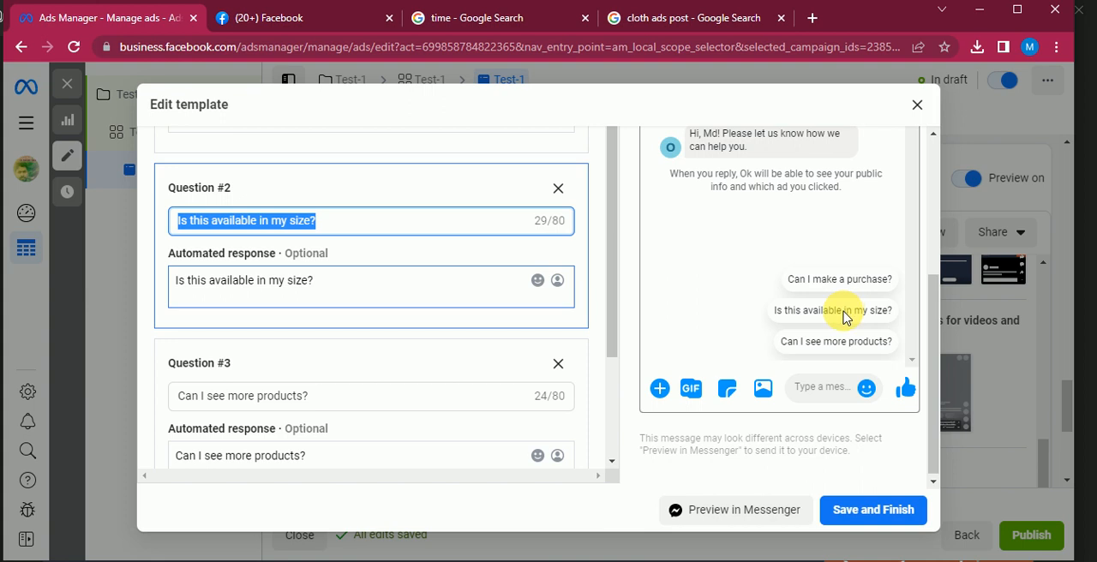
pyautogui.click(343, 294)
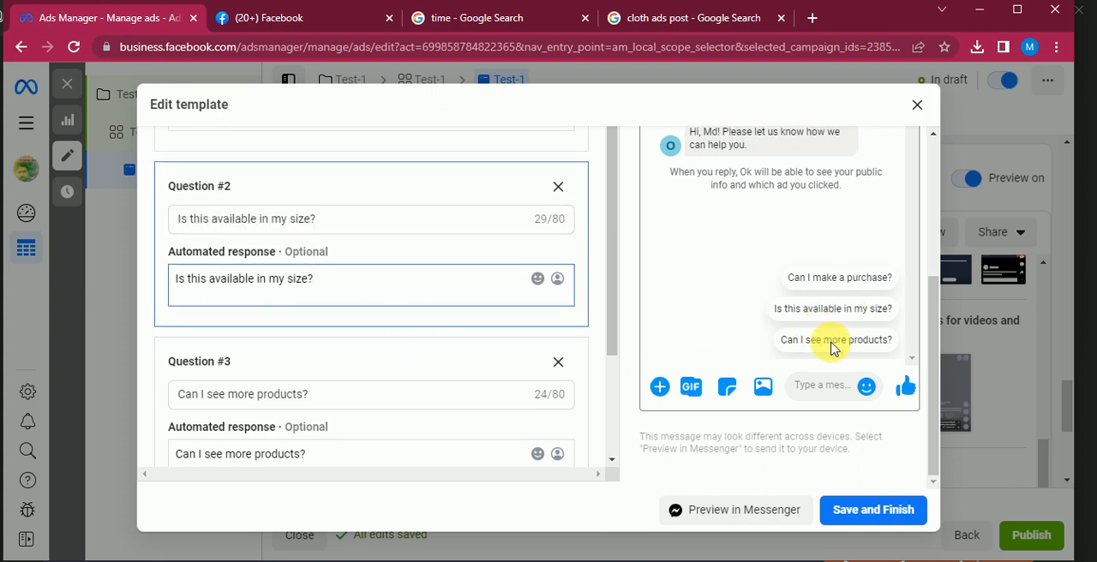
# Add a blank fourth question to the customer actions and remove it again
pyautogui.scroll(-3, 400, 350)
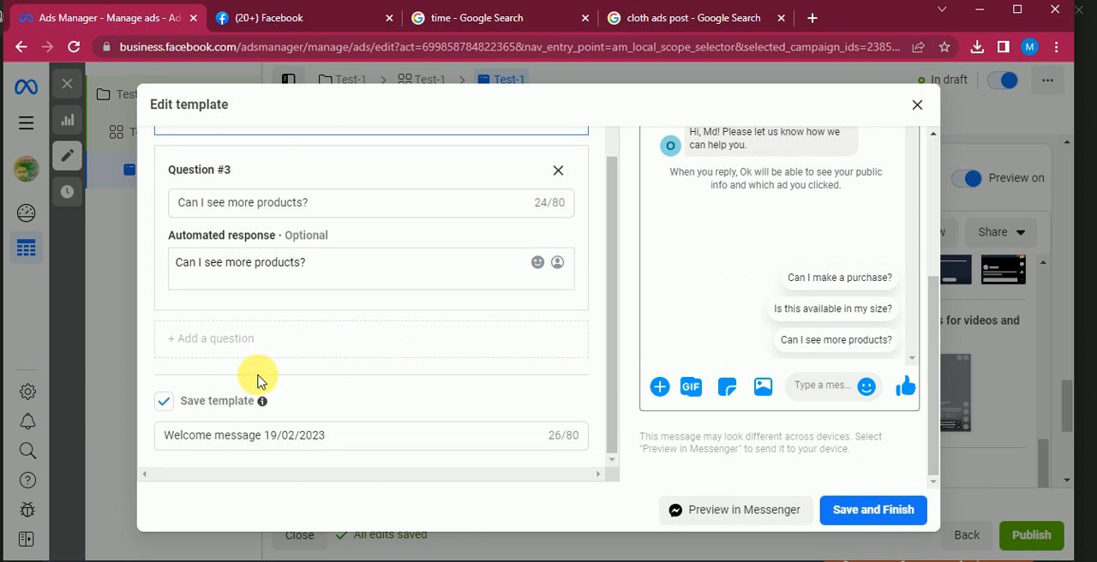
pyautogui.click(240, 344)
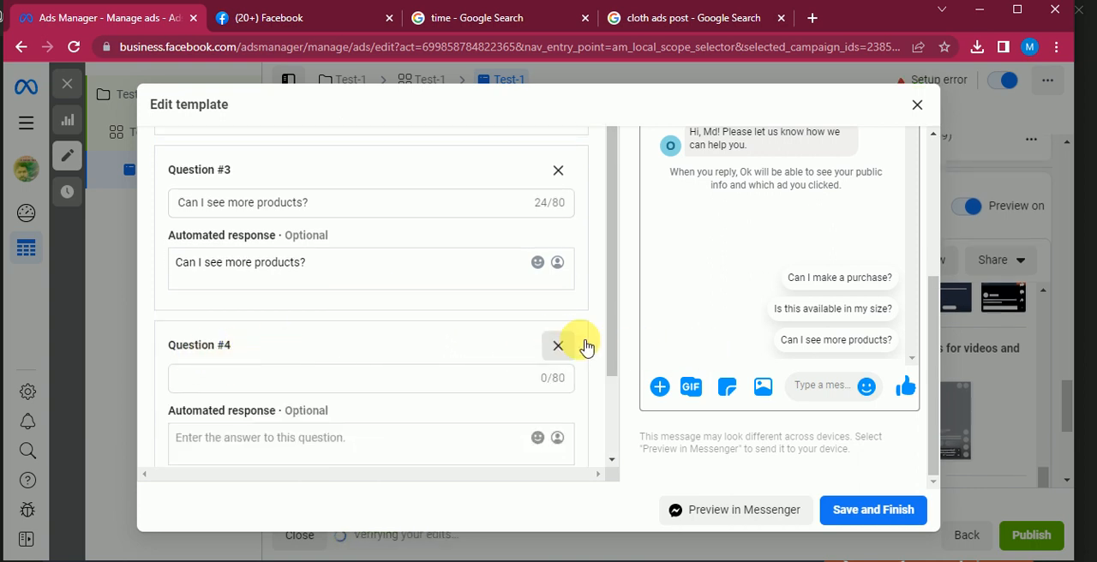
pyautogui.click(558, 345)
# Review the template from the greeting and phone number to the customer actions, checking the greeting and question prompts in the preview
pyautogui.scroll(5, 479, 322)
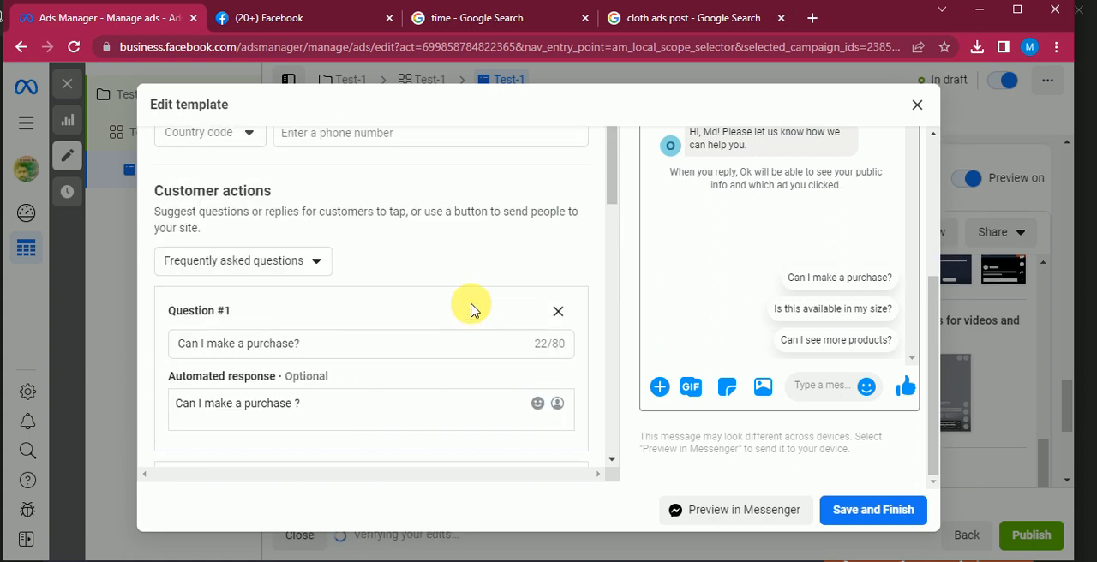
pyautogui.scroll(3, 463, 287)
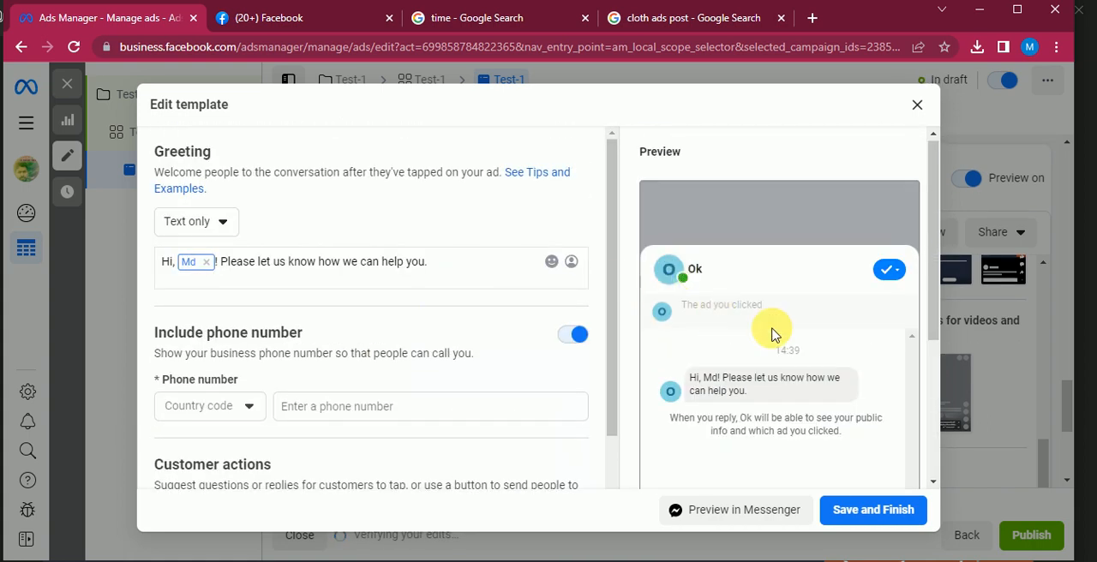
pyautogui.scroll(-2, 775, 335)
pyautogui.scroll(-1, 834, 369)
pyautogui.scroll(2, 836, 368)
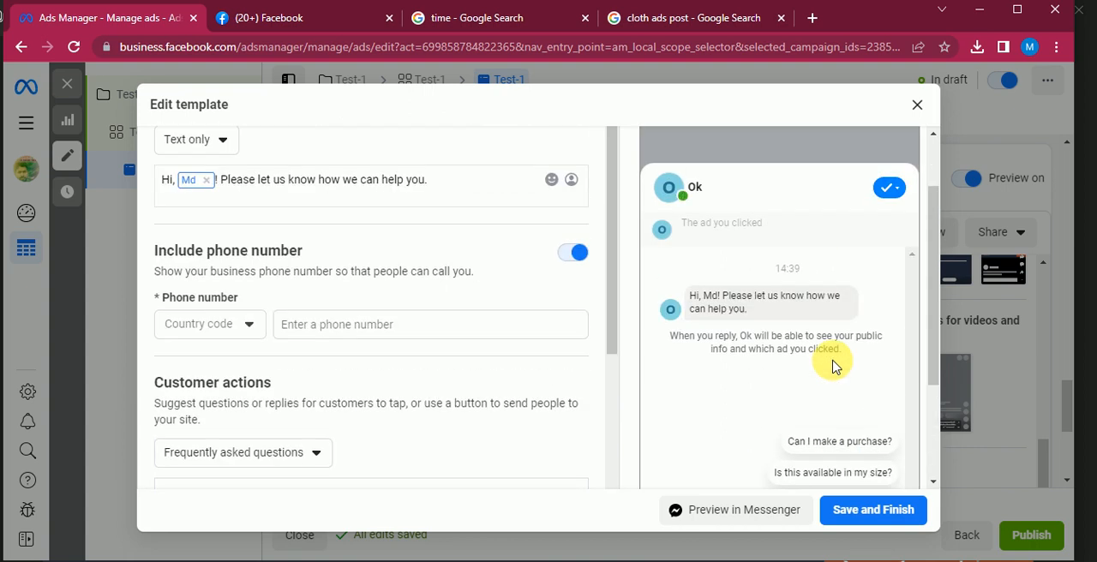
pyautogui.scroll(-2, 836, 364)
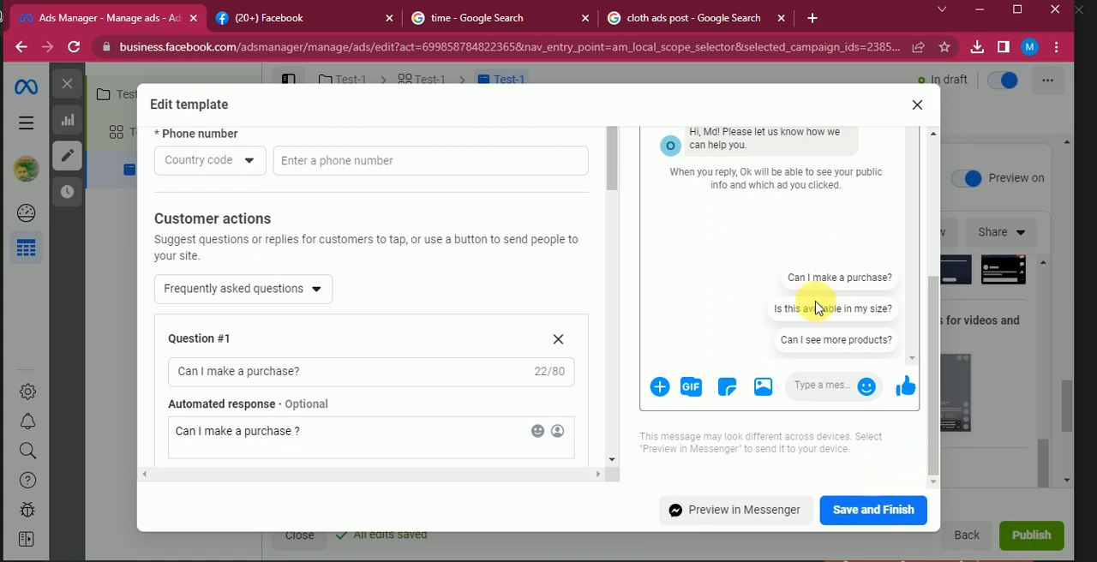
# Save and finish the edited message template, and check the ad's headline, description and selected template
pyautogui.click(896, 509)
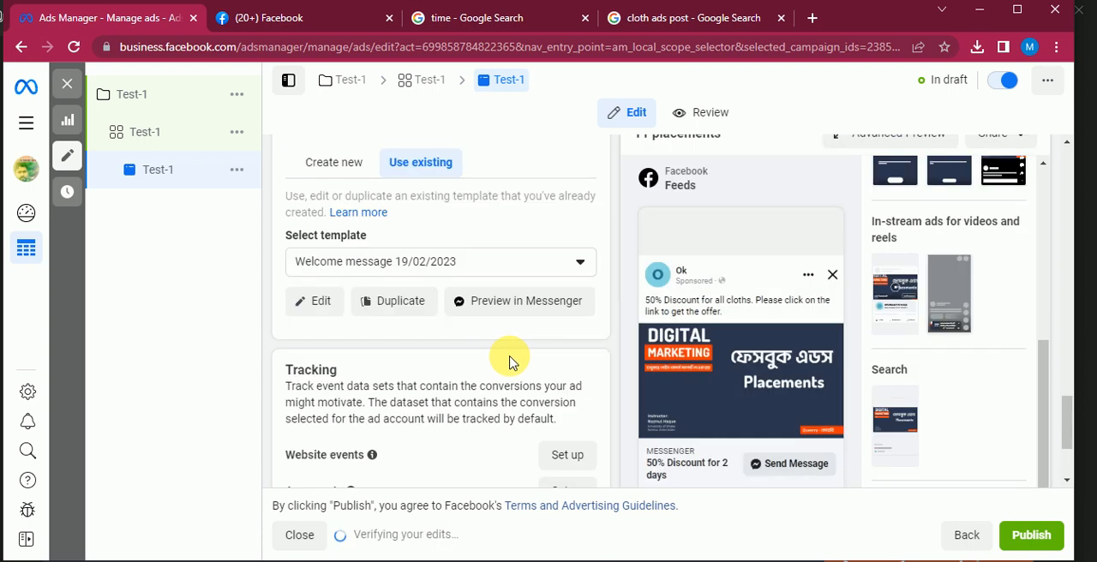
pyautogui.scroll(-2, 506, 370)
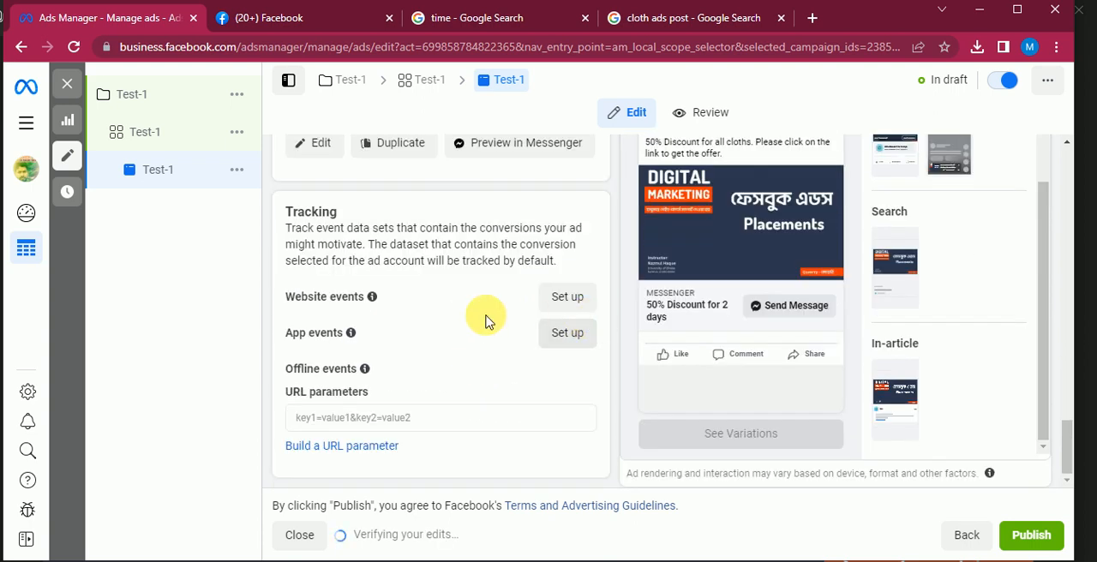
pyautogui.scroll(8, 485, 319)
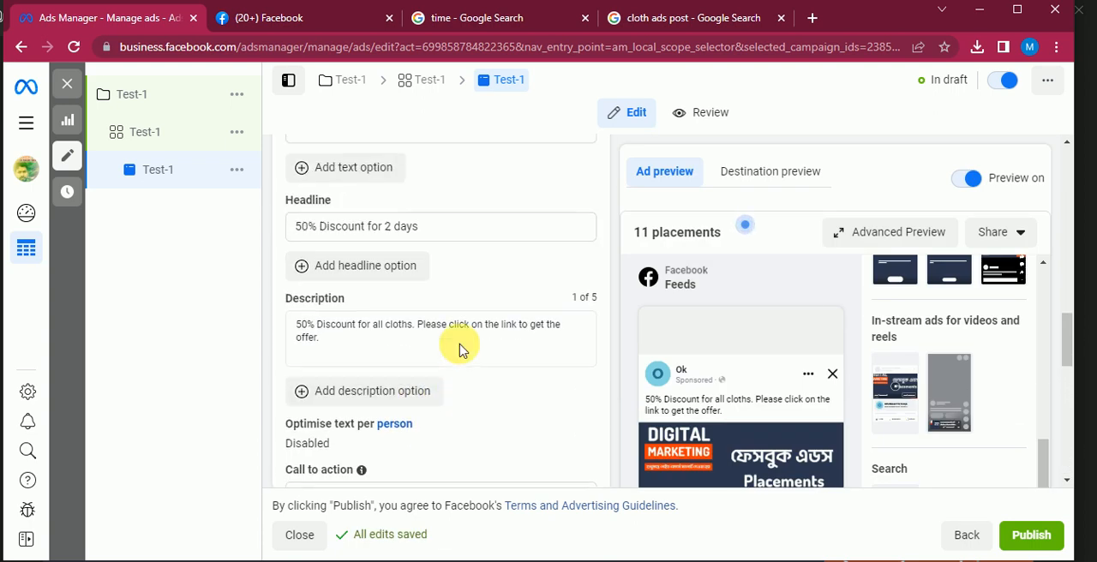
pyautogui.scroll(-6, 460, 349)
pyautogui.scroll(-2, 440, 355)
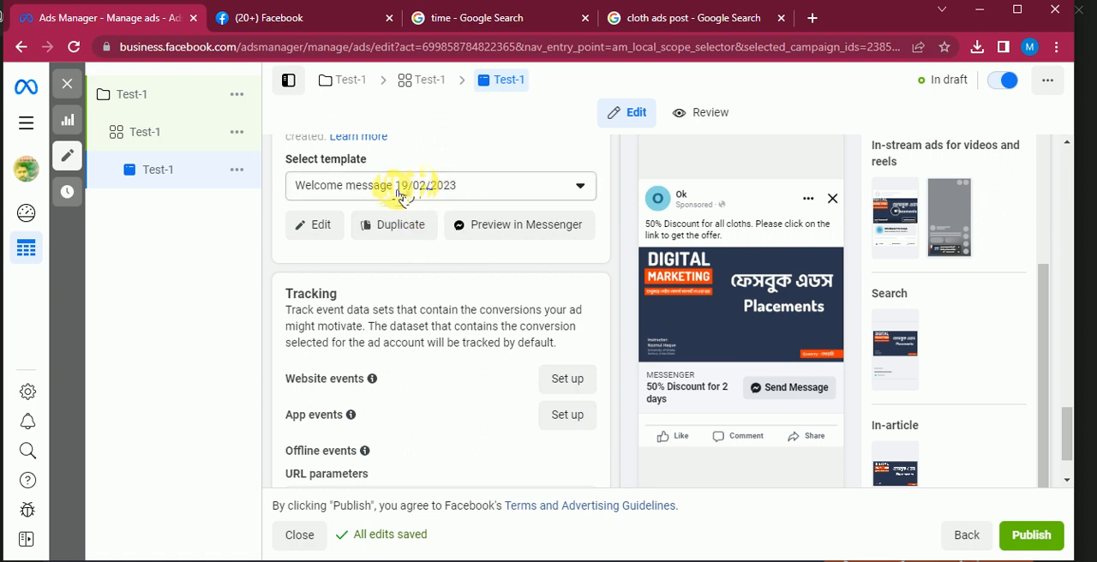
# Examine the Tracking section's website, app and offline event options and the explanation of URL parameters
pyautogui.scroll(-1, 497, 325)
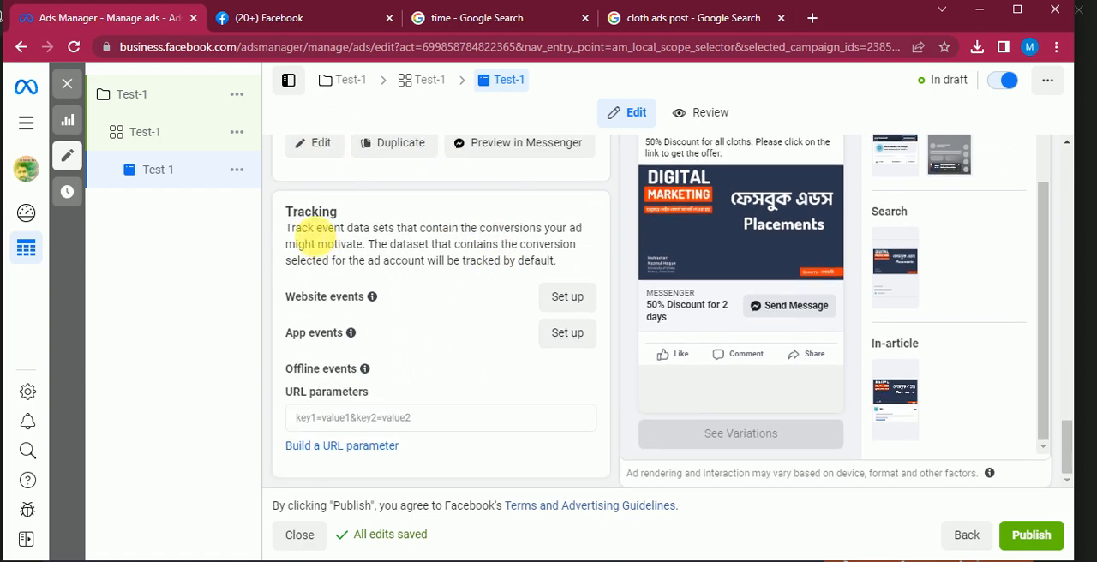
pyautogui.doubleClick(306, 213)
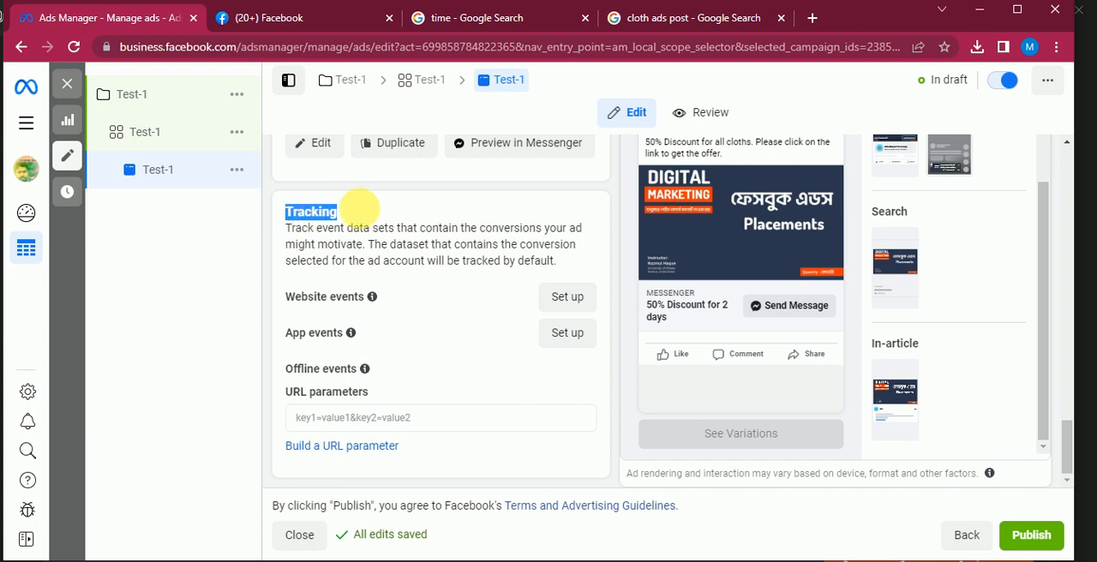
pyautogui.click(416, 215)
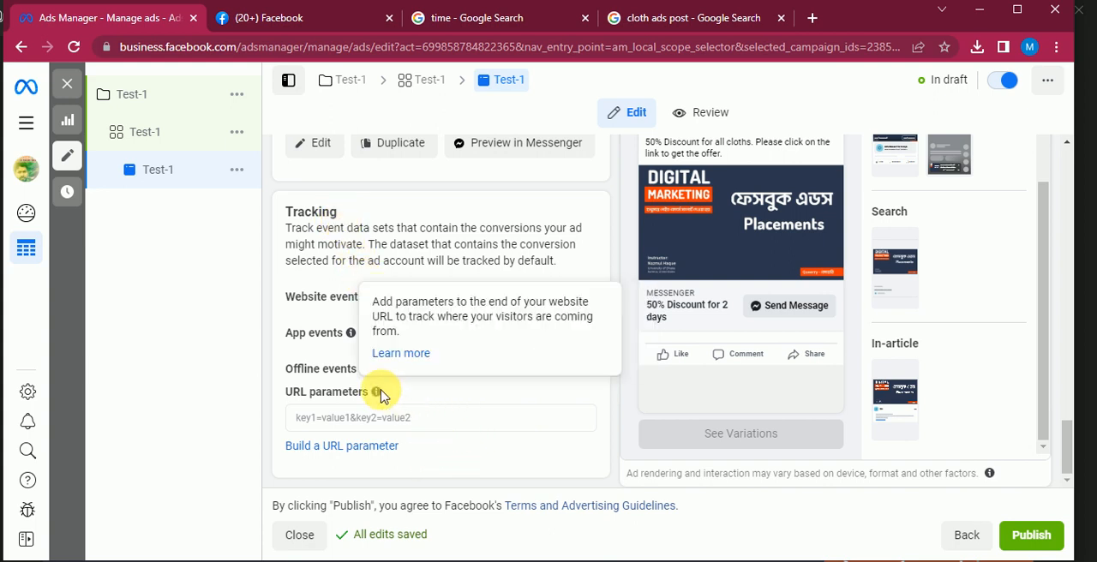
pyautogui.scroll(2, 369, 360)
pyautogui.scroll(-2, 359, 387)
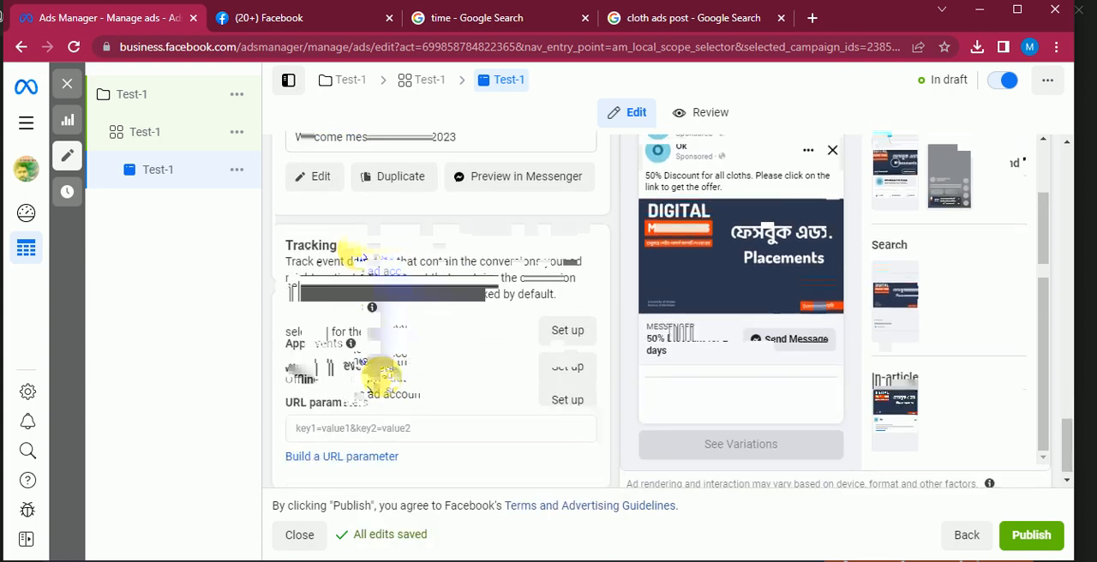
pyautogui.moveTo(350, 333)
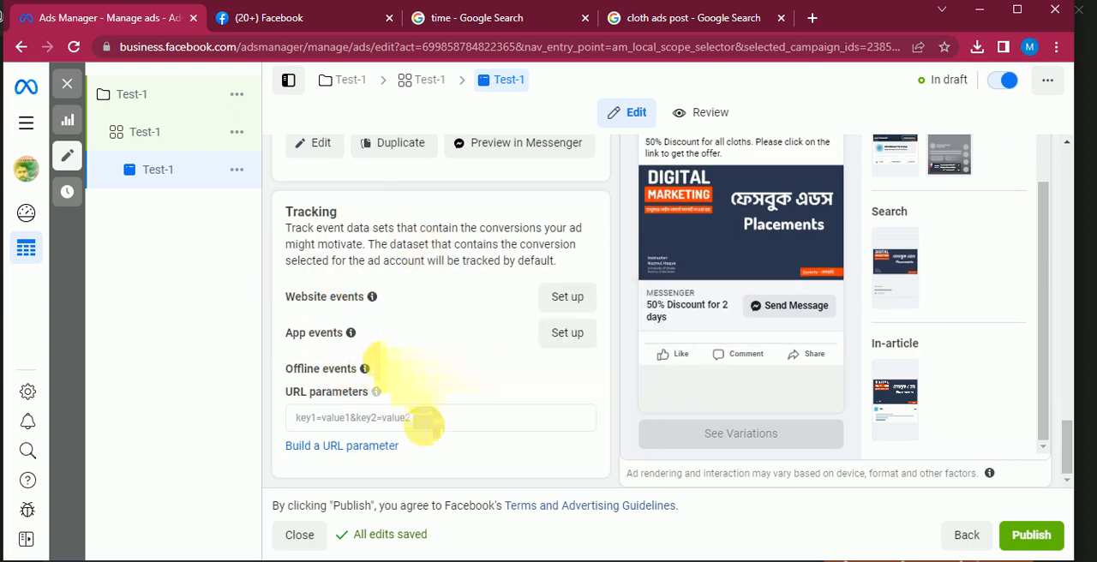
# Review the message template selection and the Tracking section's description of which dataset is tracked by default
pyautogui.scroll(3, 417, 406)
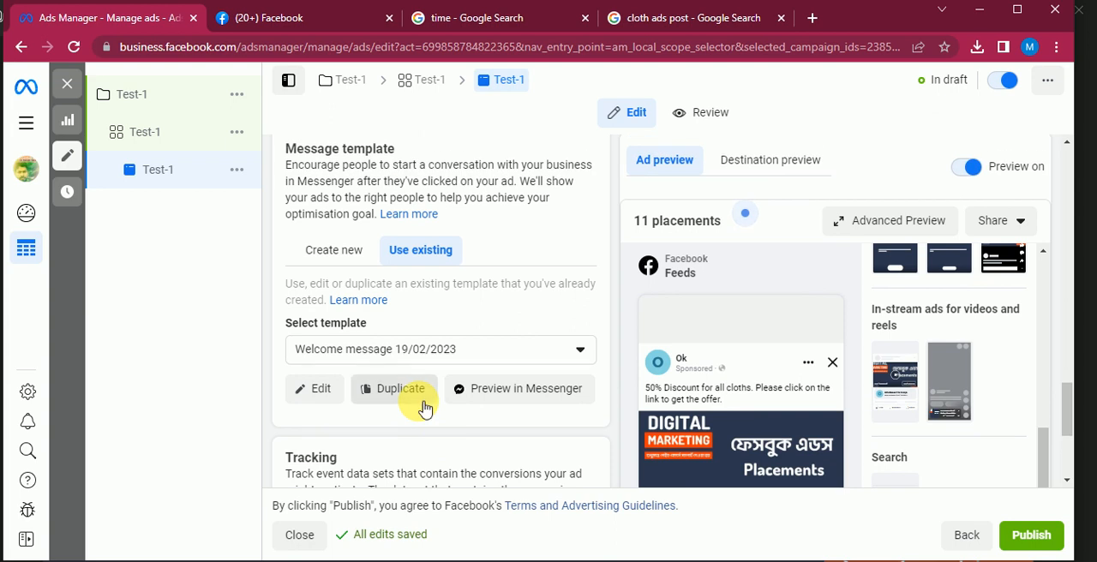
pyautogui.scroll(-2, 423, 402)
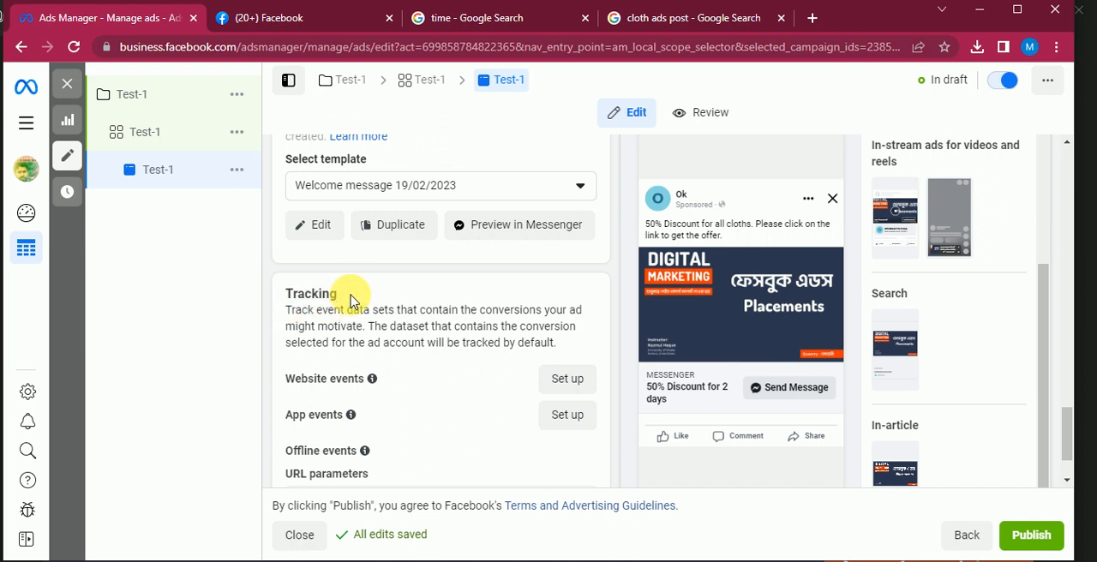
pyautogui.scroll(1, 403, 322)
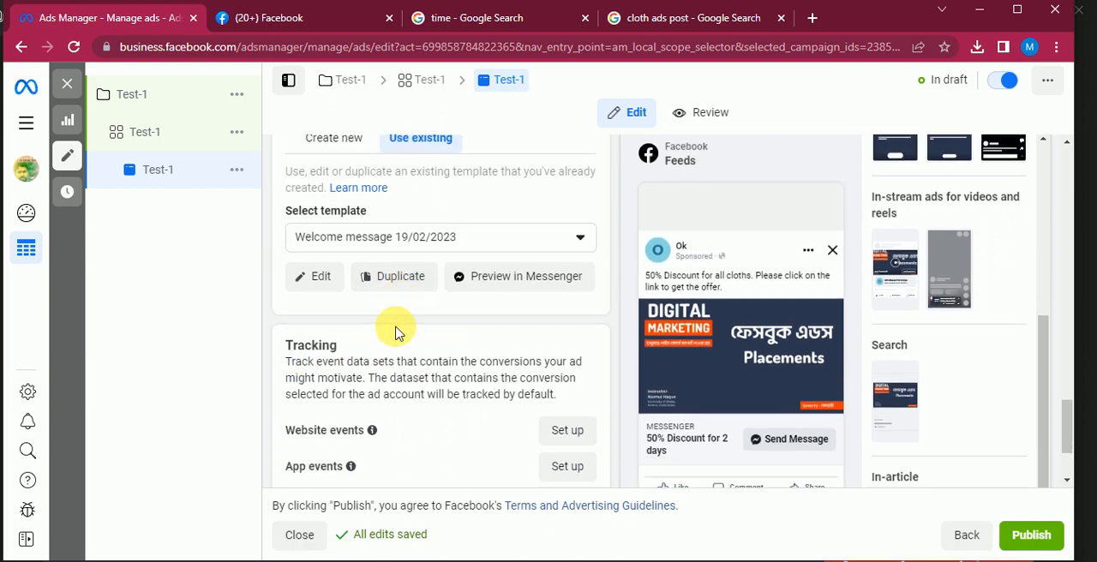
pyautogui.scroll(-2, 377, 309)
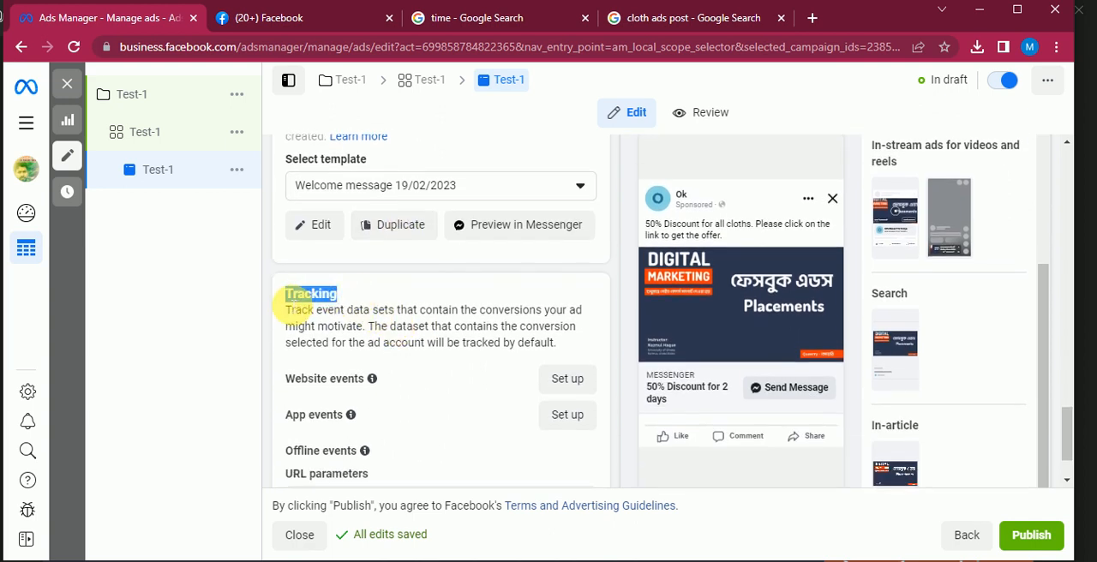
pyautogui.click(359, 300)
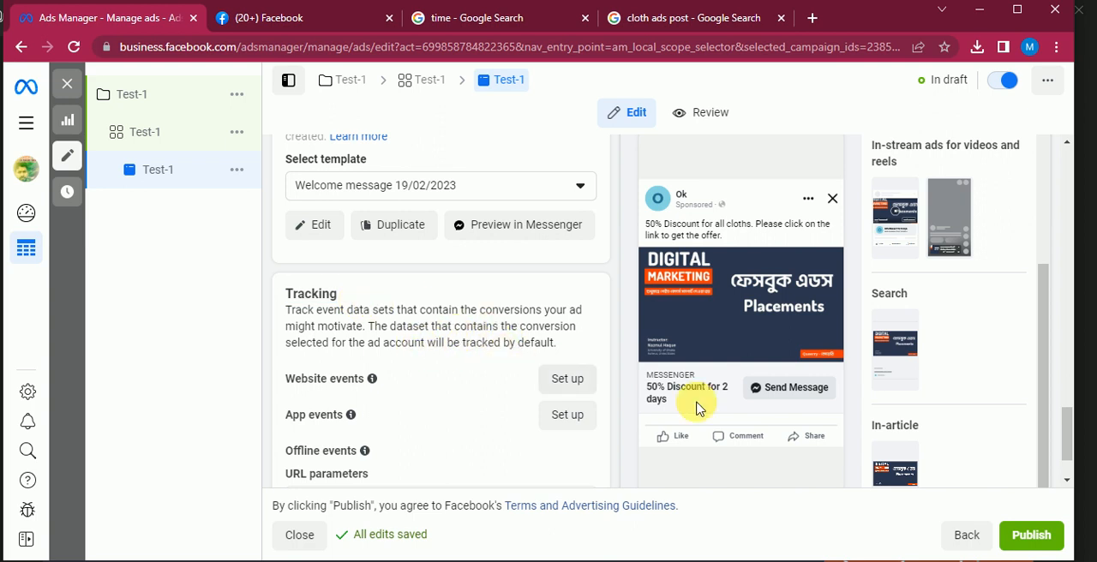
pyautogui.scroll(3, 506, 356)
pyautogui.scroll(-4, 566, 356)
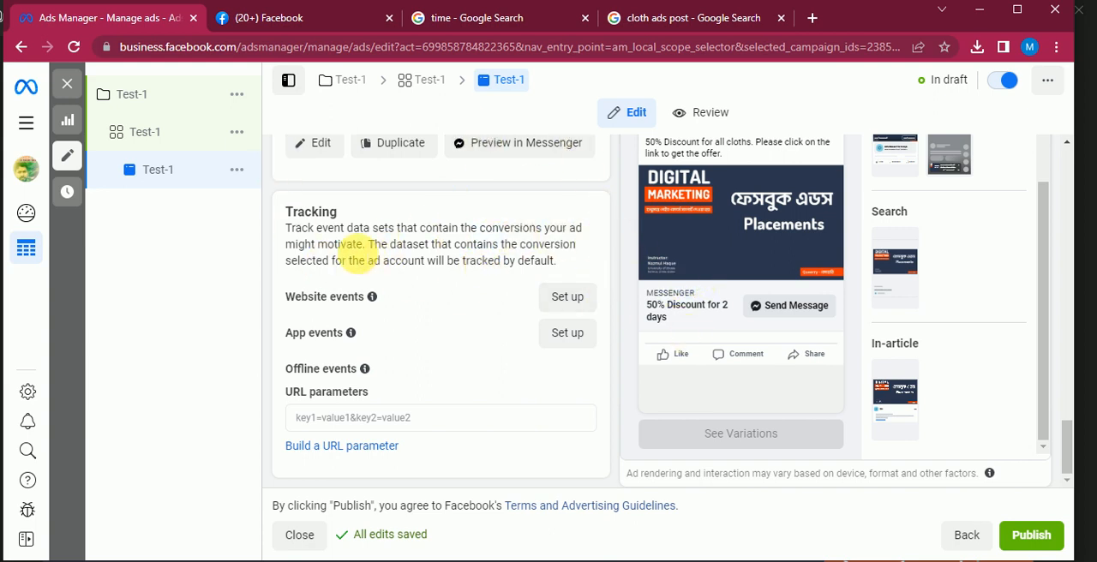
pyautogui.moveTo(560, 263); pyautogui.dragTo(353, 251)
pyautogui.click(391, 250)
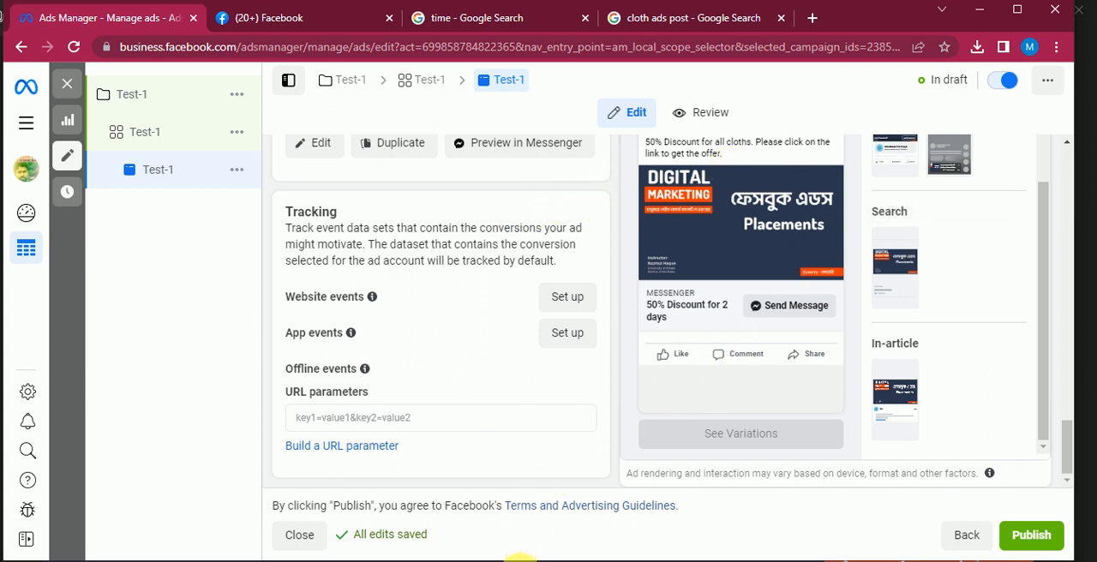
# Publish the Test-1 ad
pyautogui.click(1040, 532)
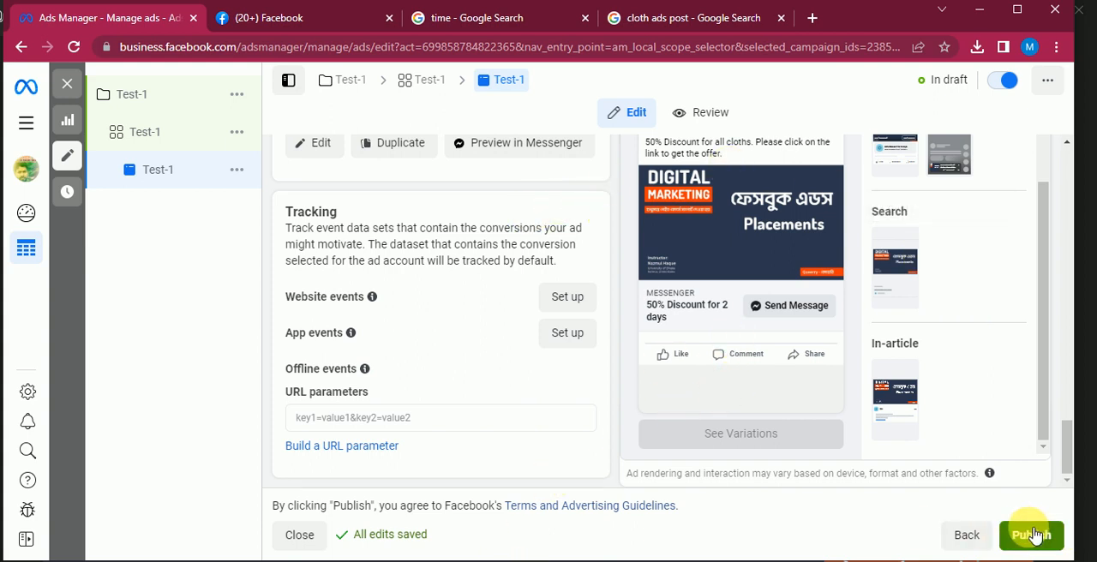